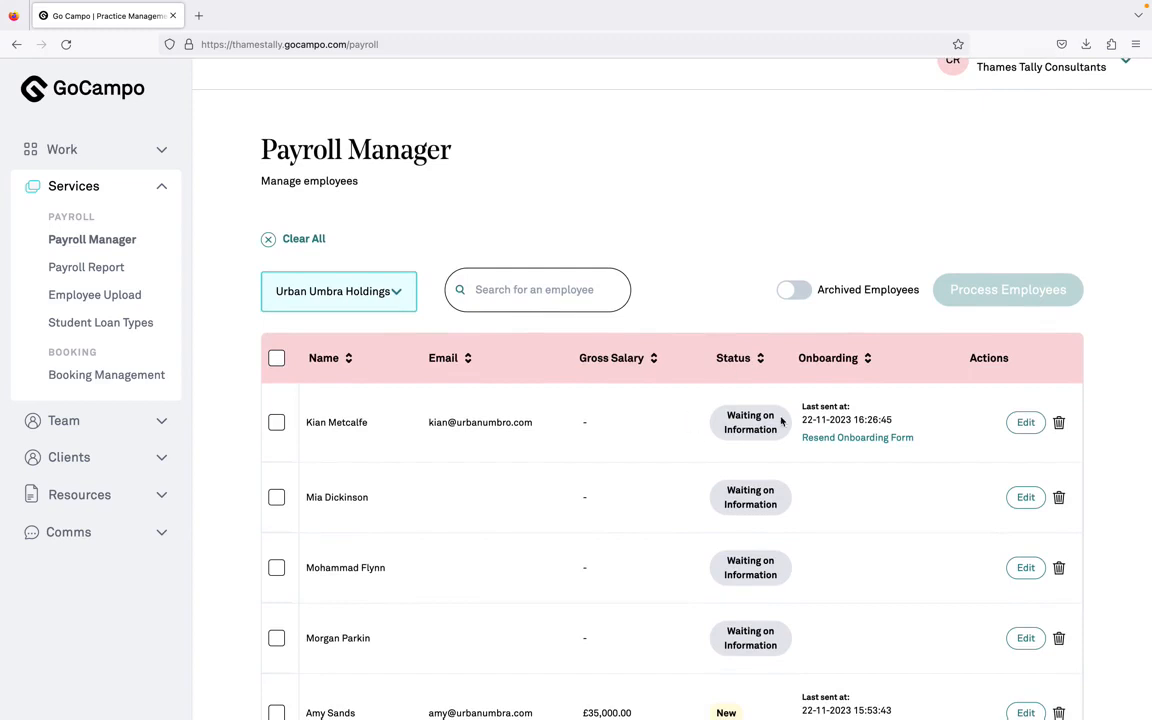
Review the pay and tax details and contact details of the first employee waiting on information, and return to the payroll list
drag(715, 410, 785, 440)
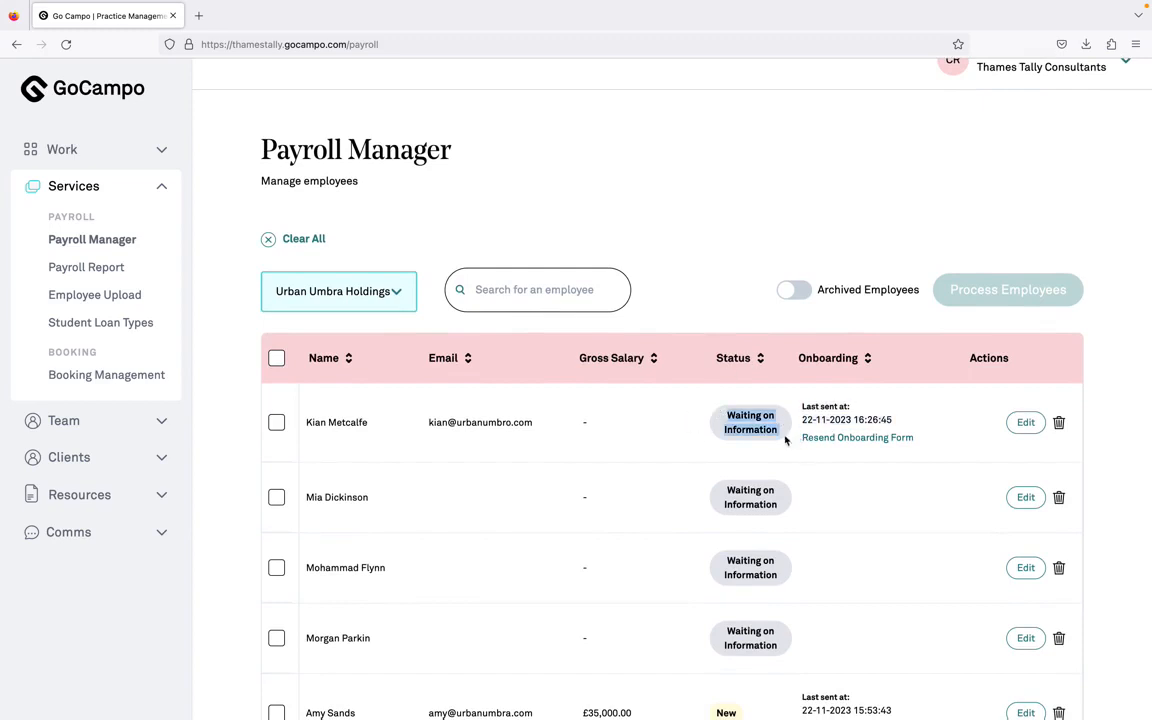
click(1026, 422)
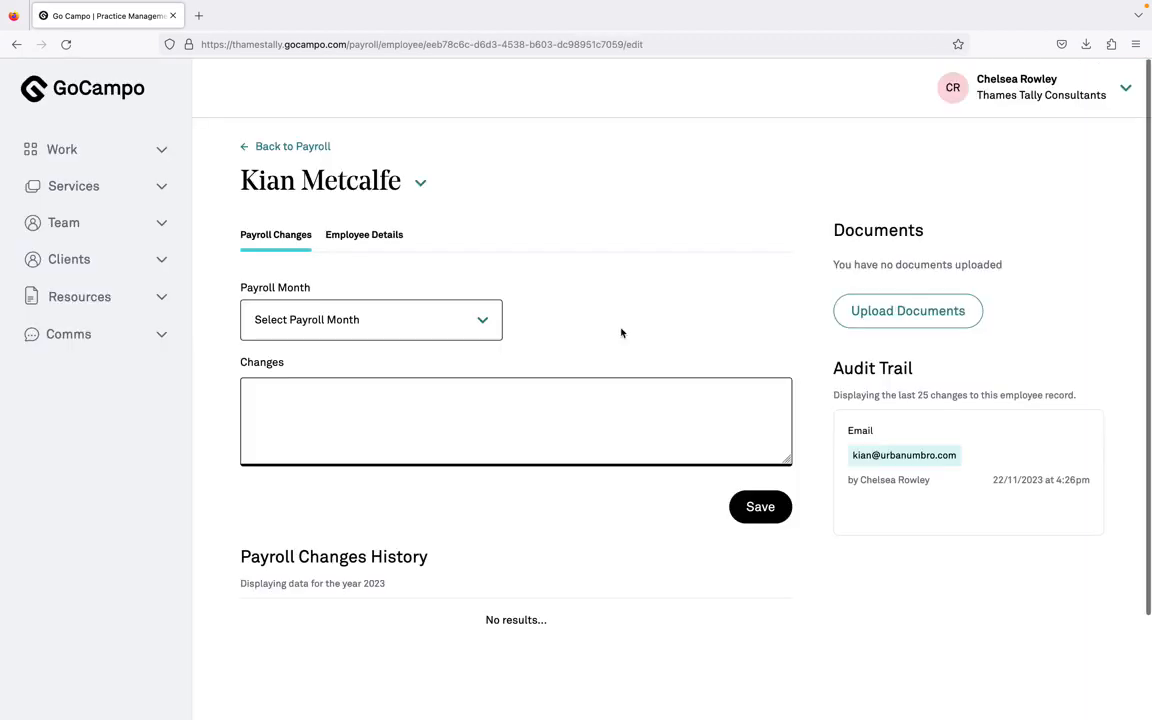
click(351, 242)
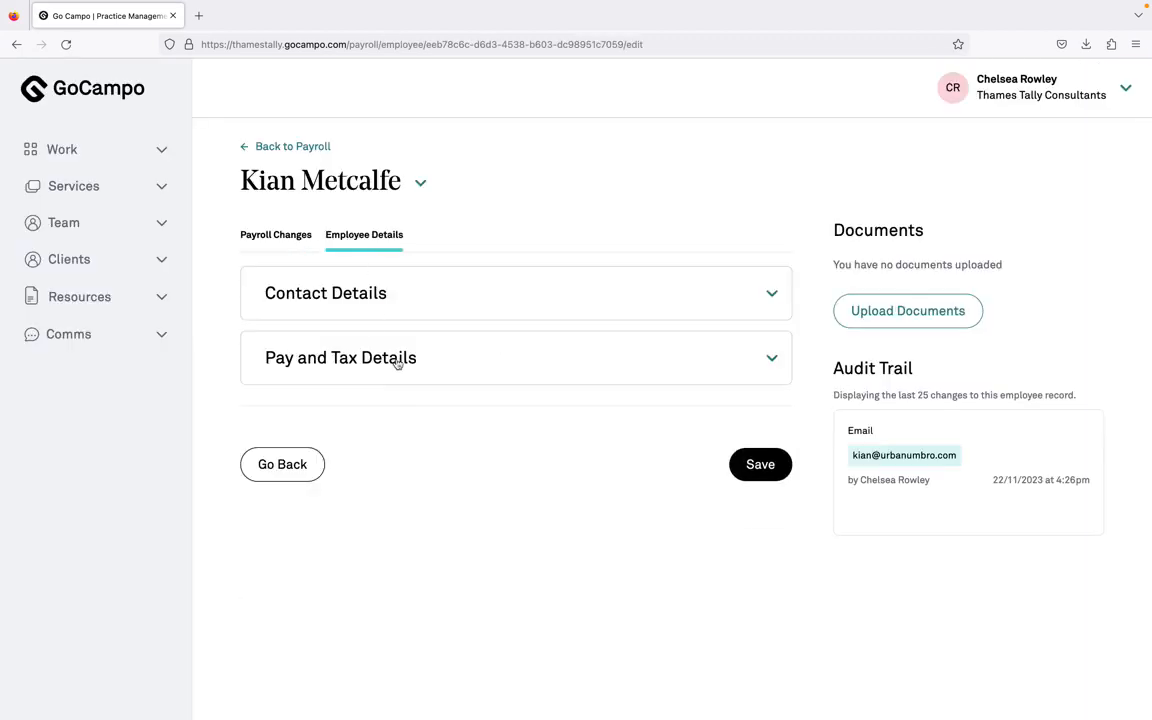
click(398, 360)
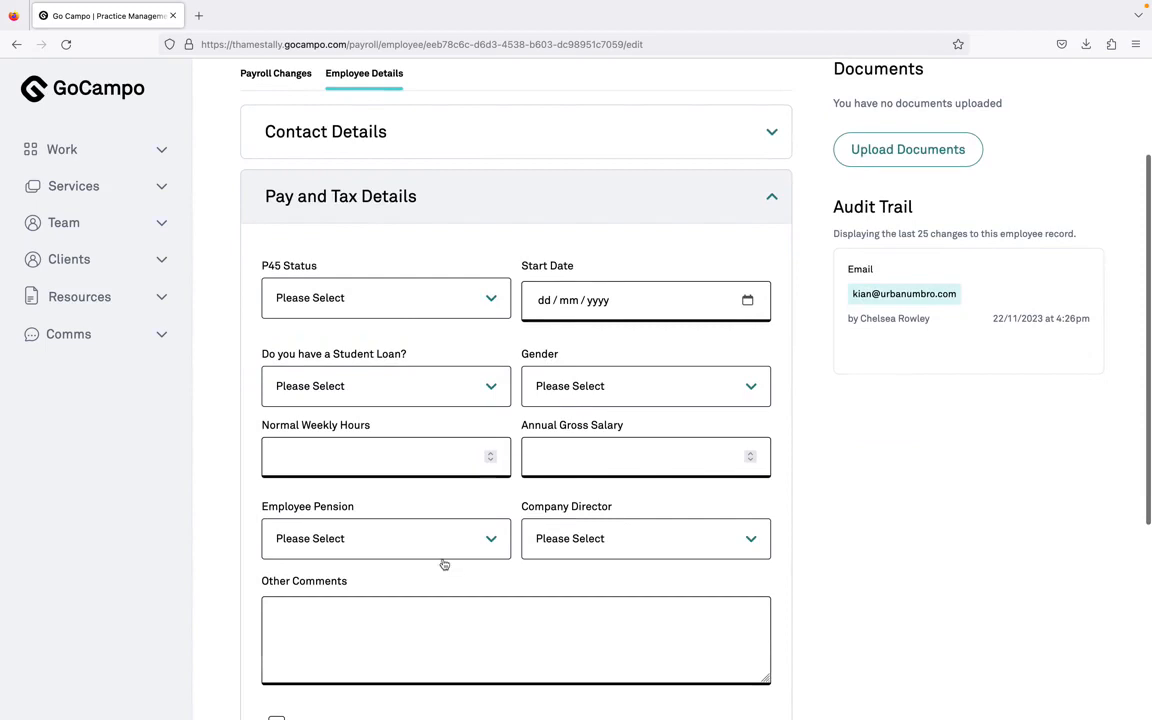
scroll(450, 206, up, 3)
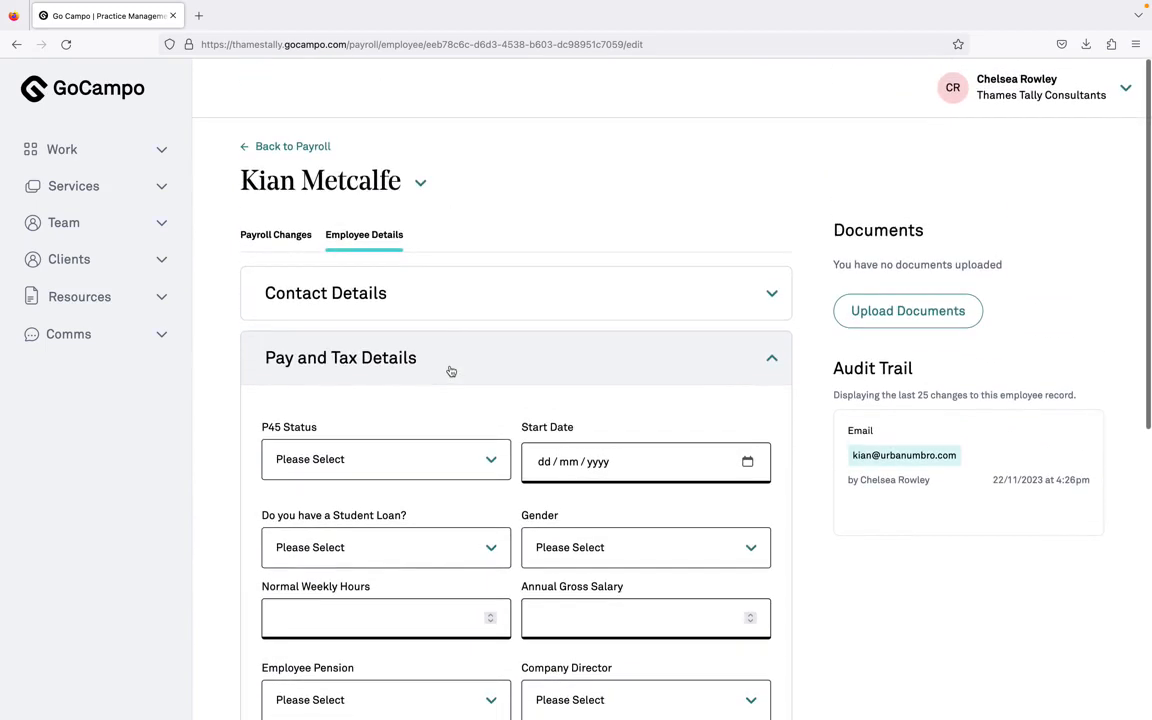
click(440, 316)
scroll(440, 316, down, 5)
scroll(440, 314, up, 5)
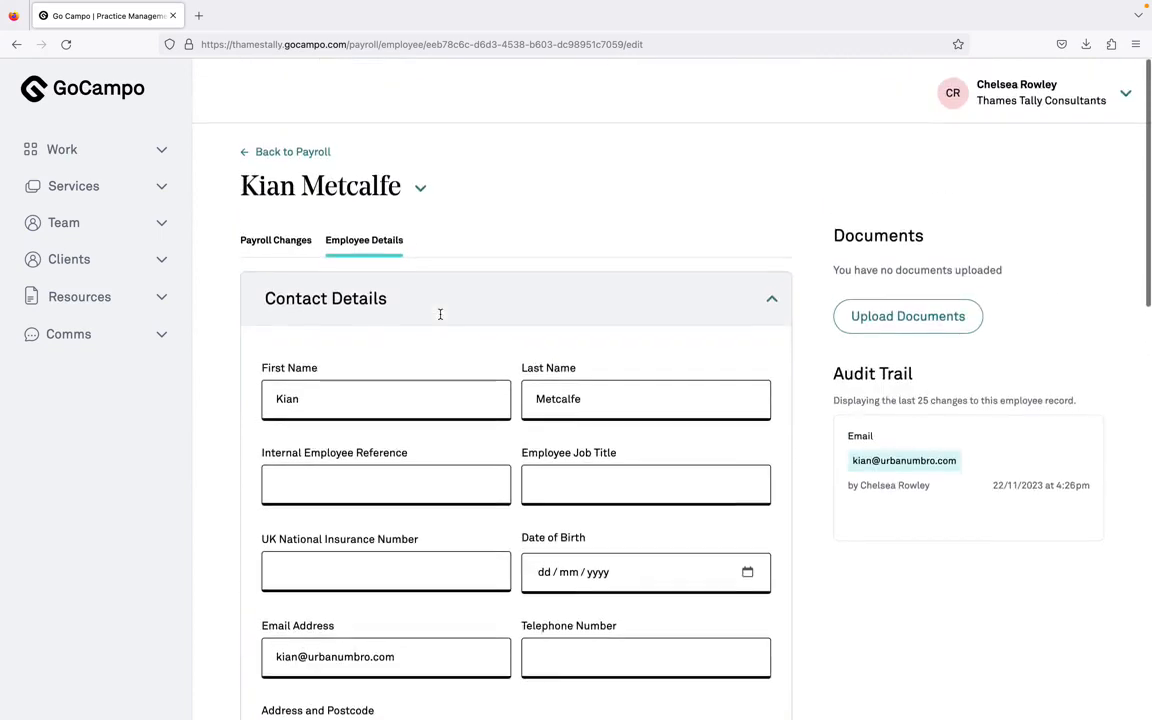
click(242, 148)
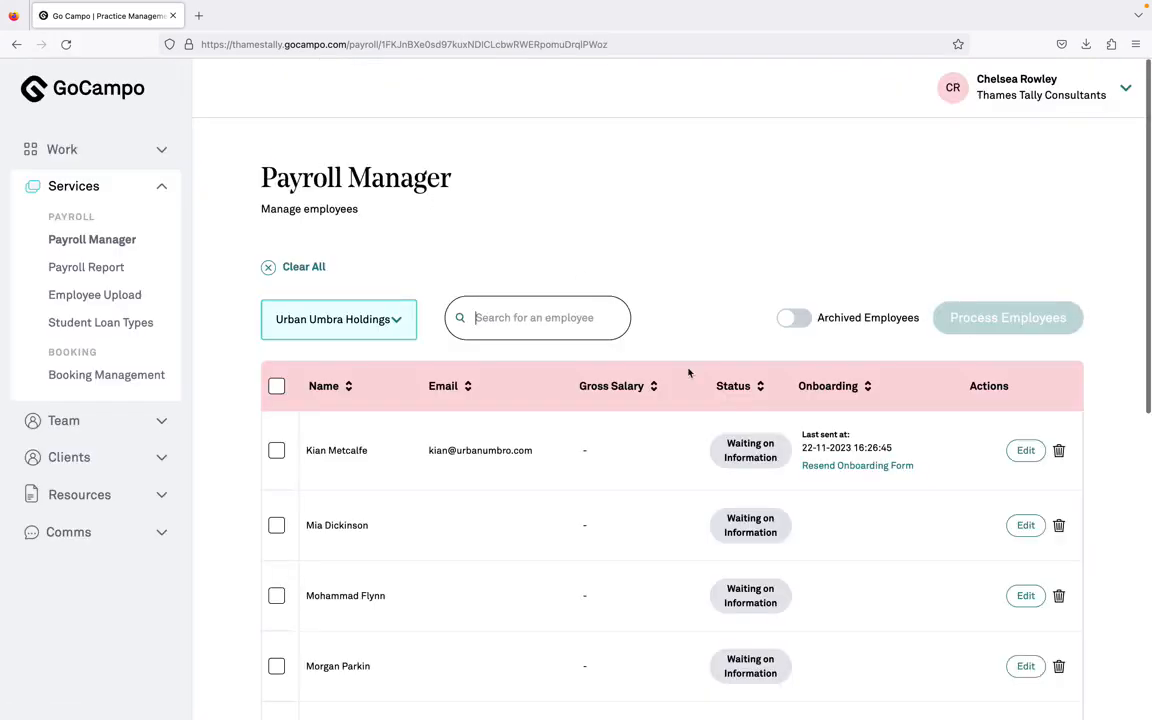
Open the pay and tax details of the second employee with the New status
scroll(688, 373, down, 5)
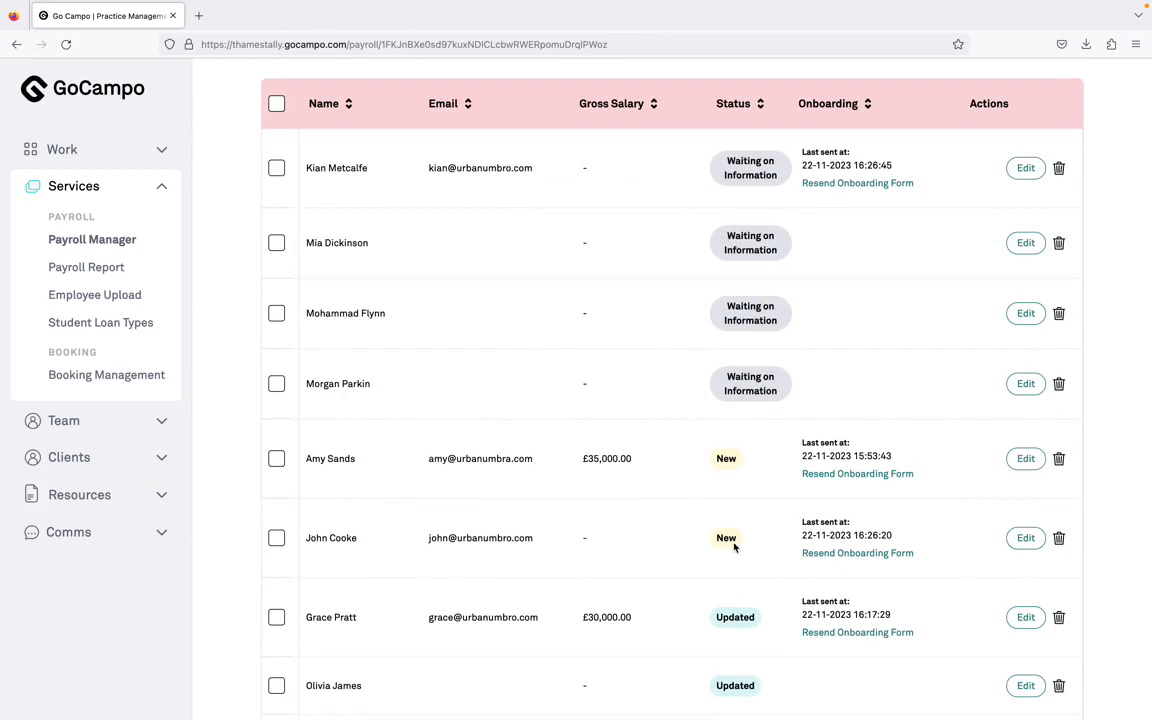
scroll(734, 547, down, 2)
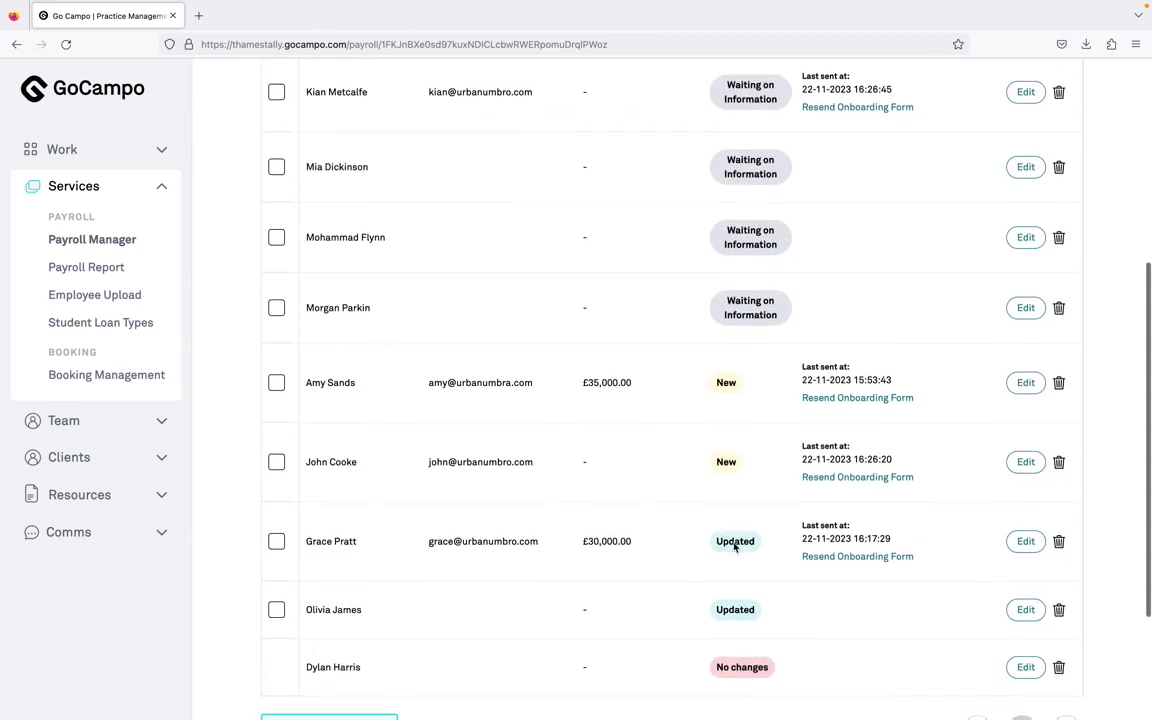
click(1022, 463)
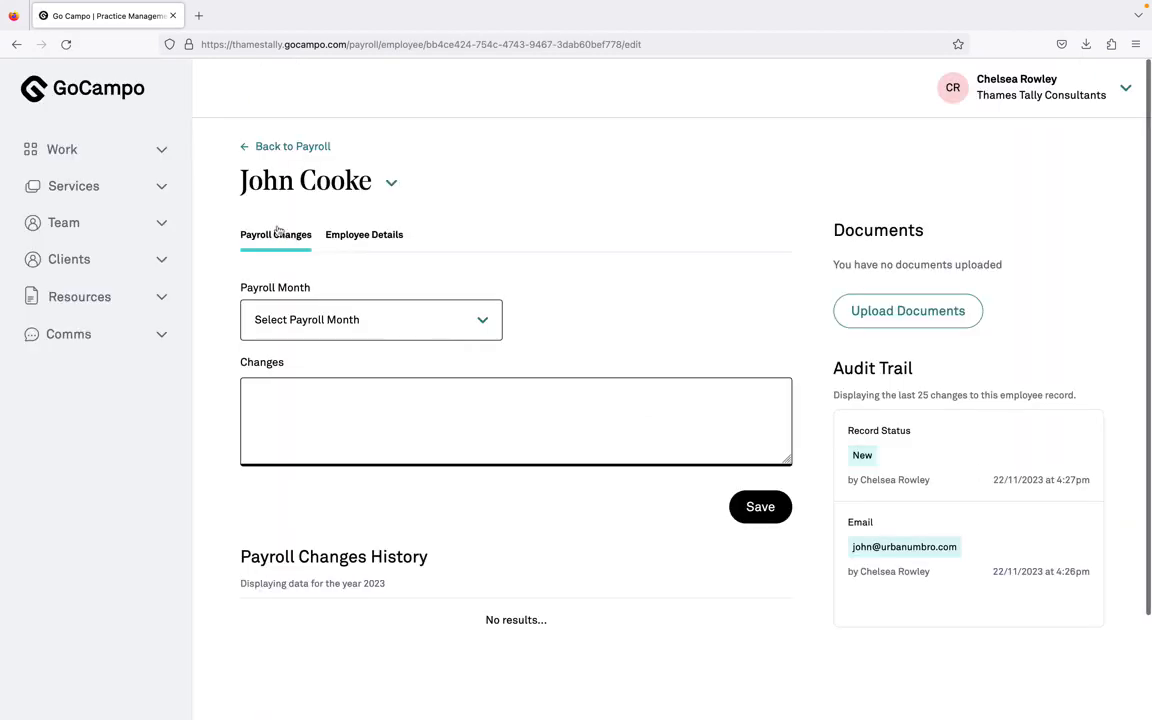
click(372, 234)
scroll(420, 360, down, 1)
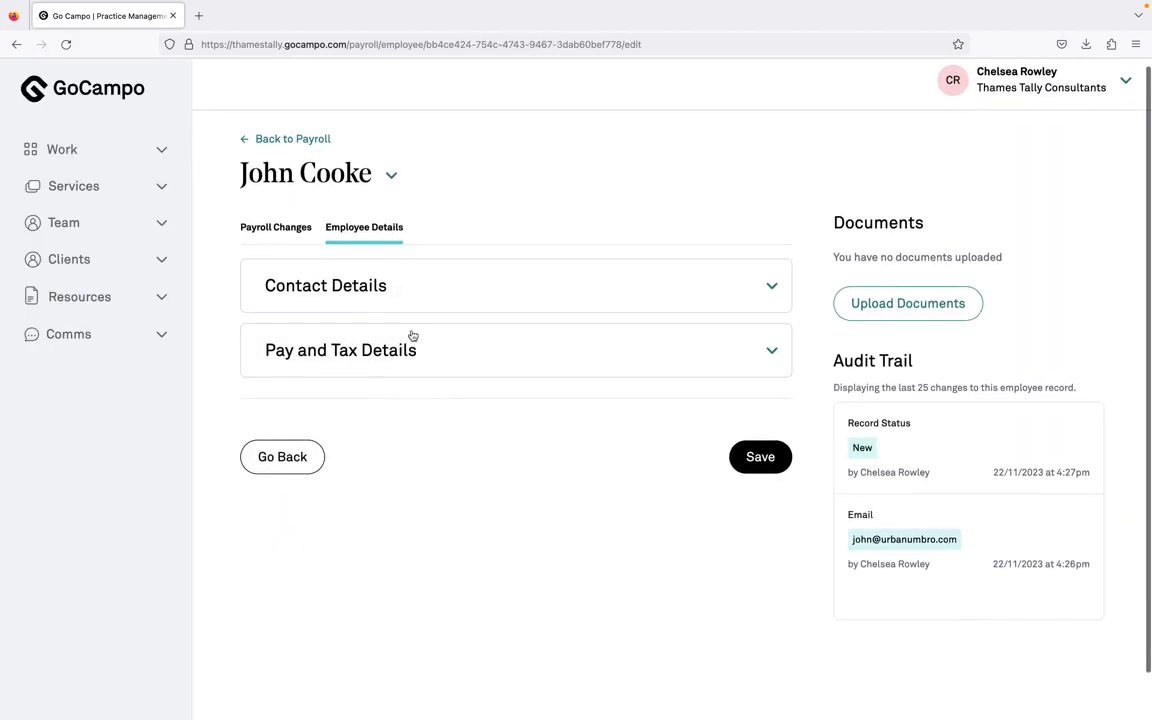
click(414, 360)
scroll(414, 362, down, 5)
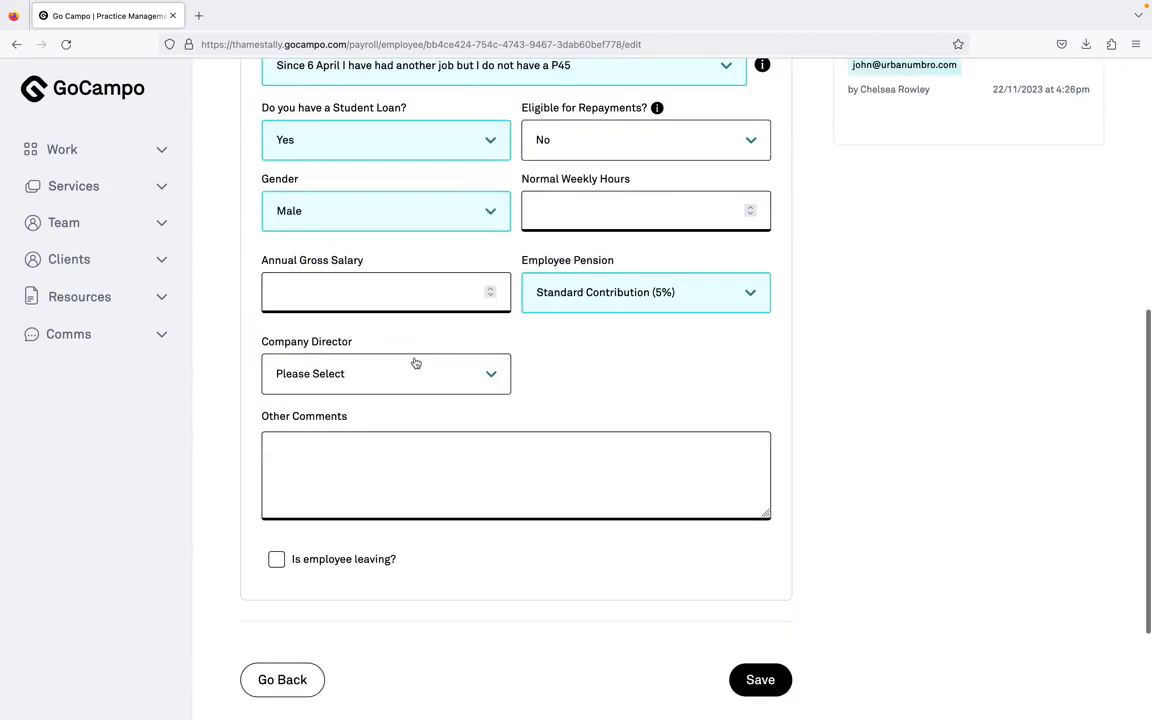
Set the employee's Company Director option to No, save the record and return to the payroll list
click(411, 382)
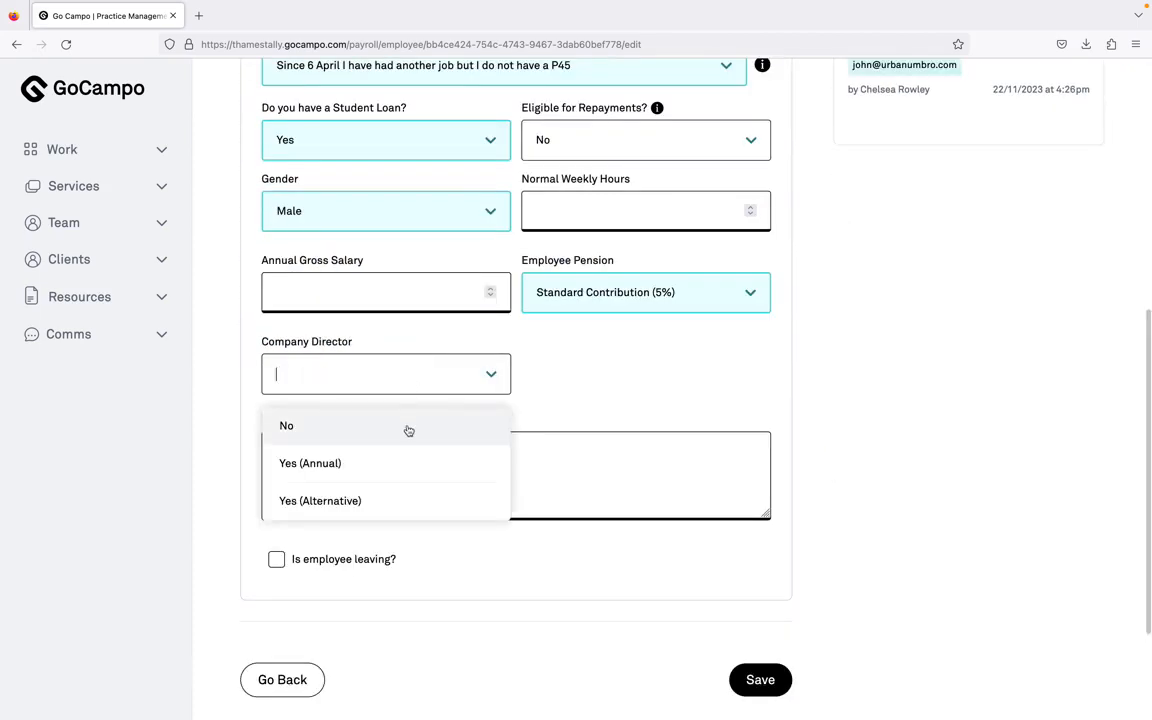
click(409, 430)
click(782, 688)
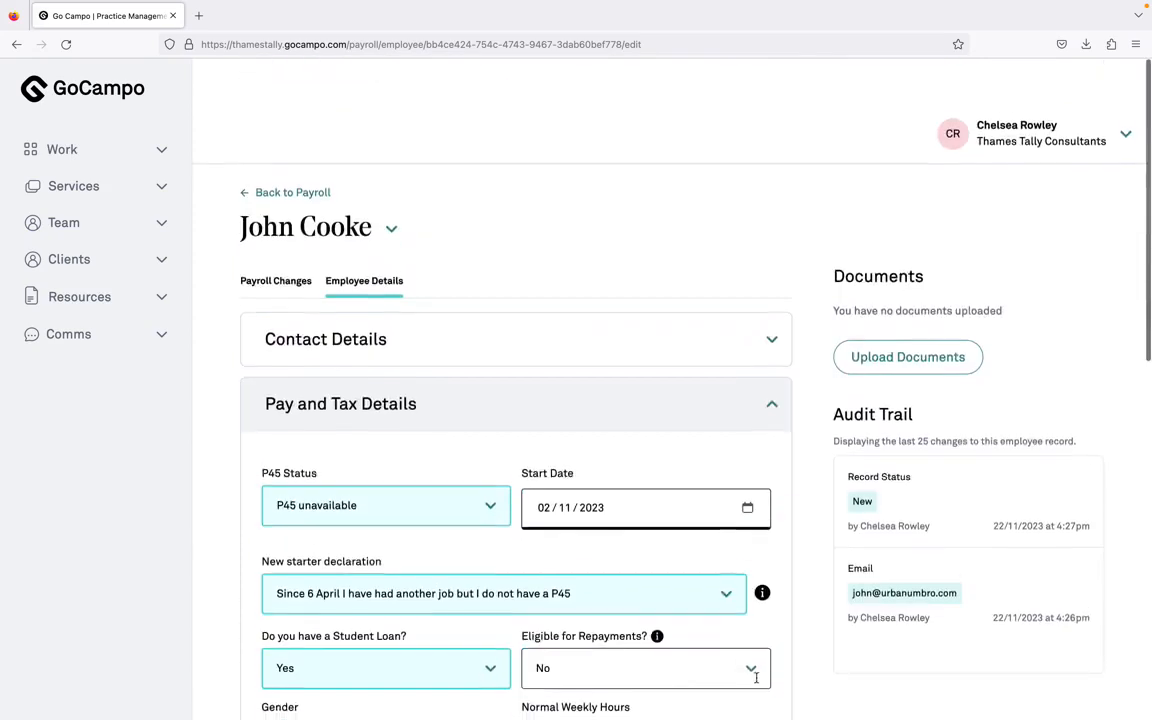
scroll(270, 267, down, 1)
scroll(468, 275, down, 10)
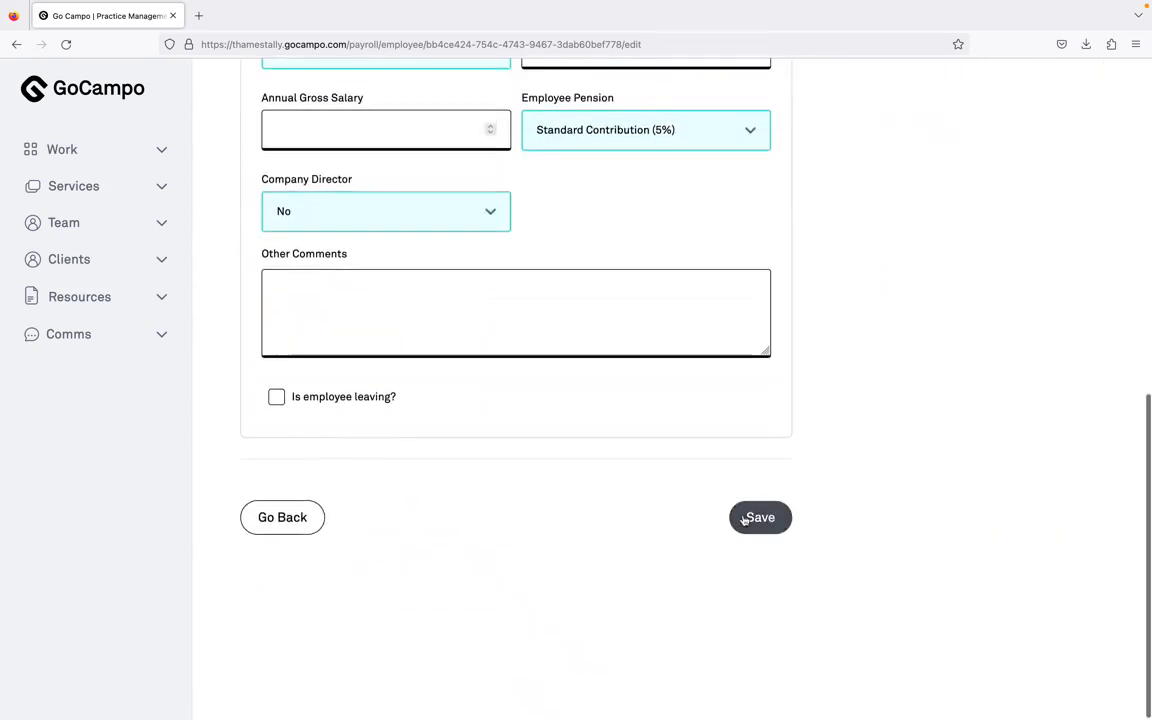
click(743, 520)
click(272, 530)
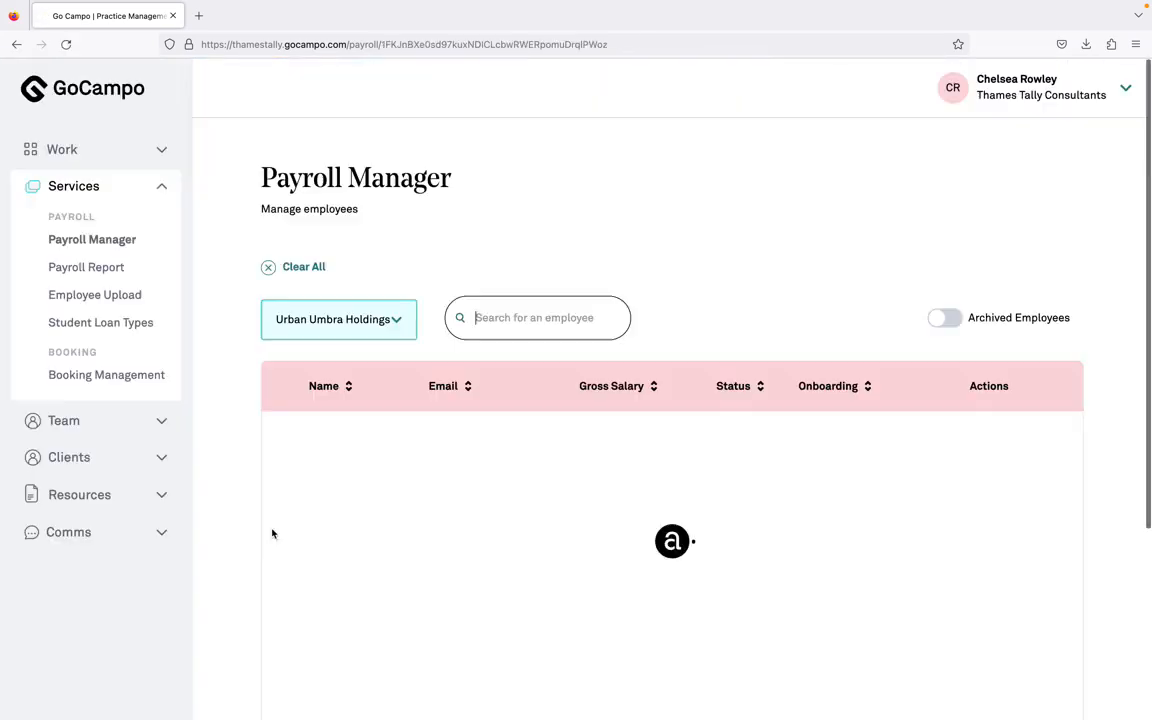
Process the changes of the second employee in the payroll list, whose status is Waiting on Information
scroll(275, 525, down, 5)
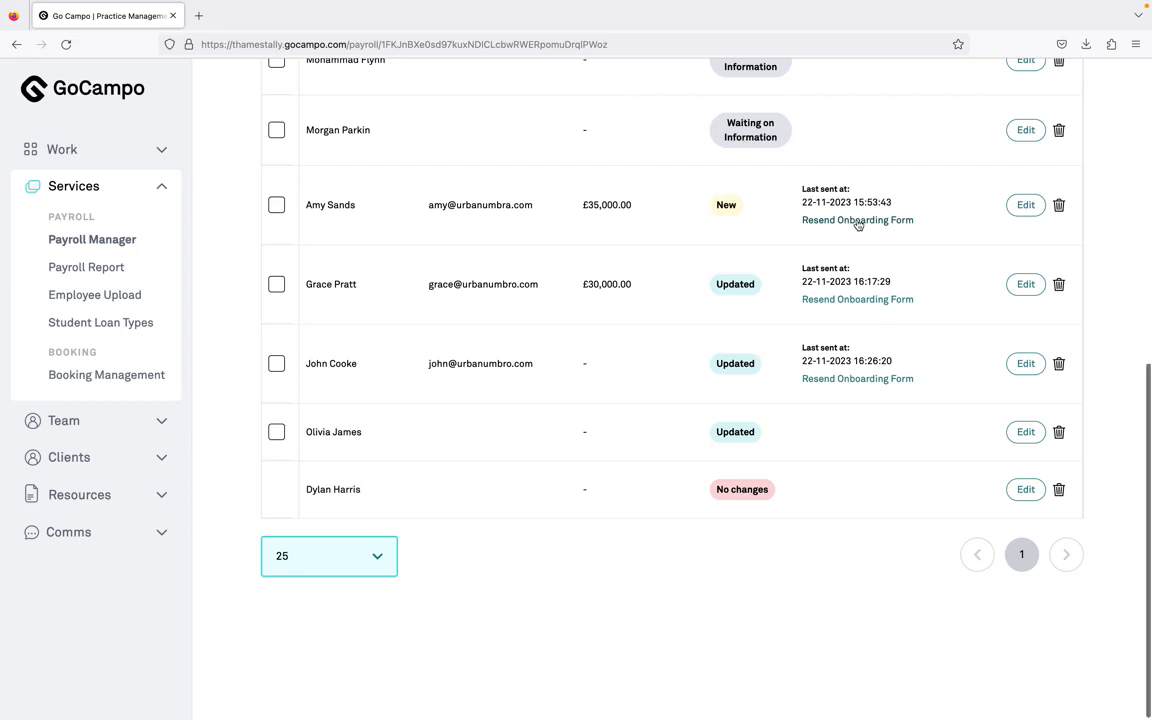
scroll(857, 224, up, 10)
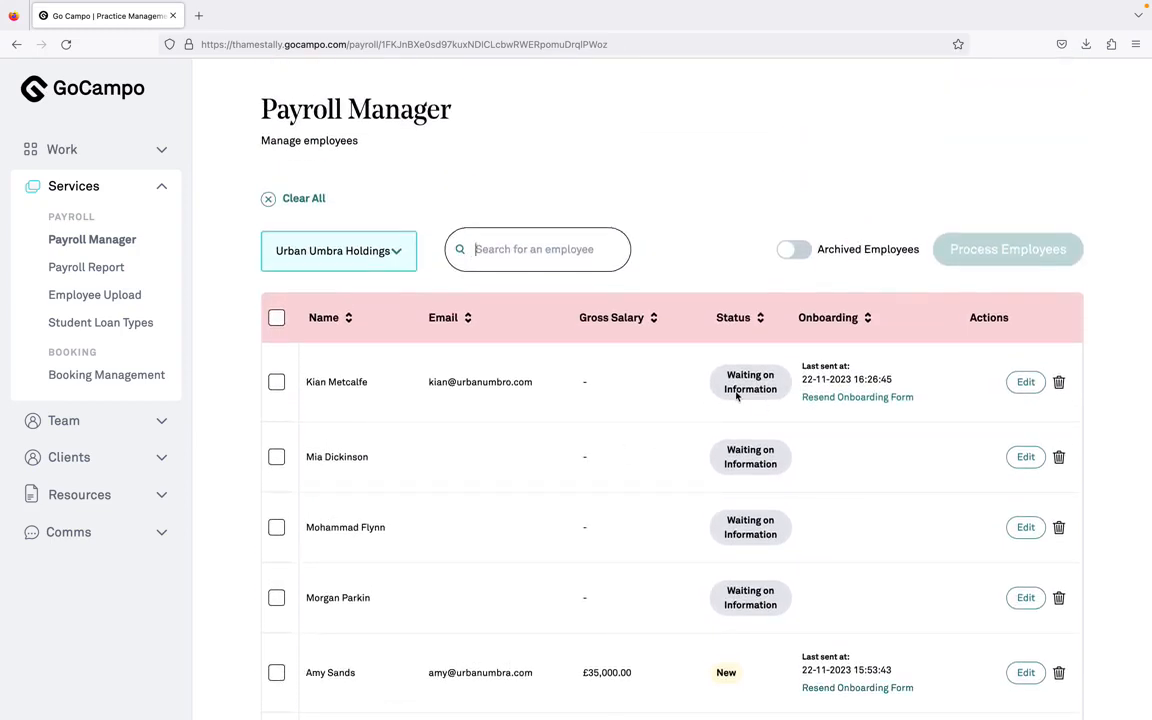
scroll(736, 394, down, 1)
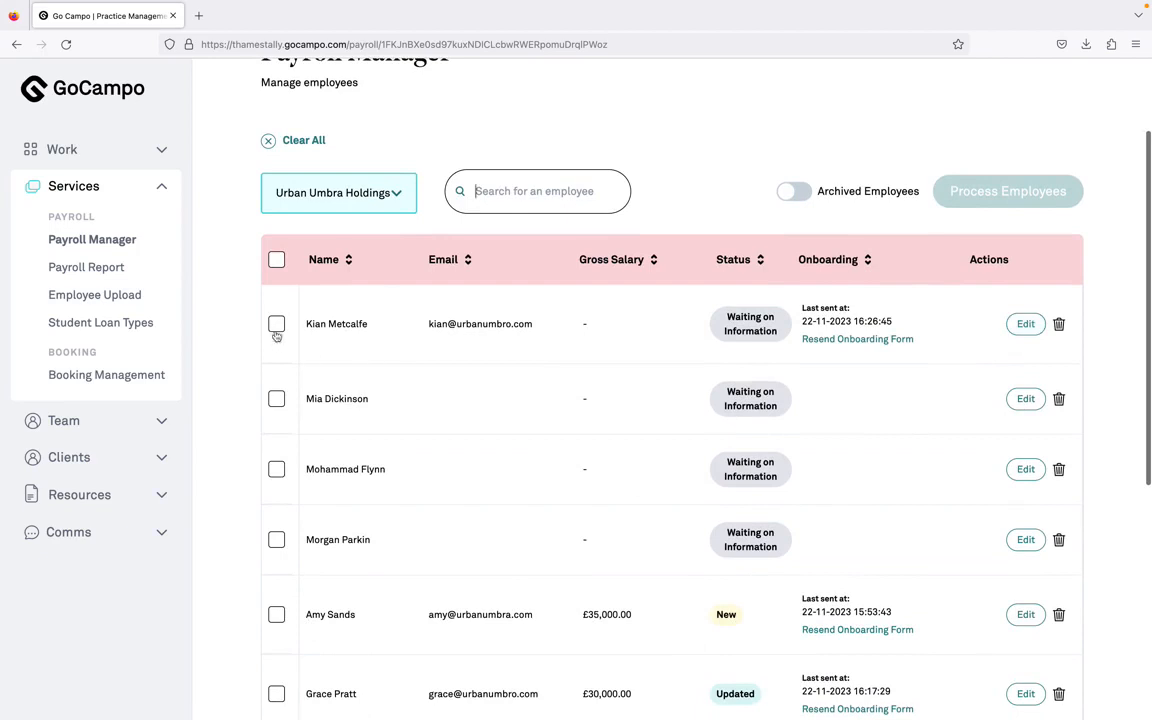
click(276, 398)
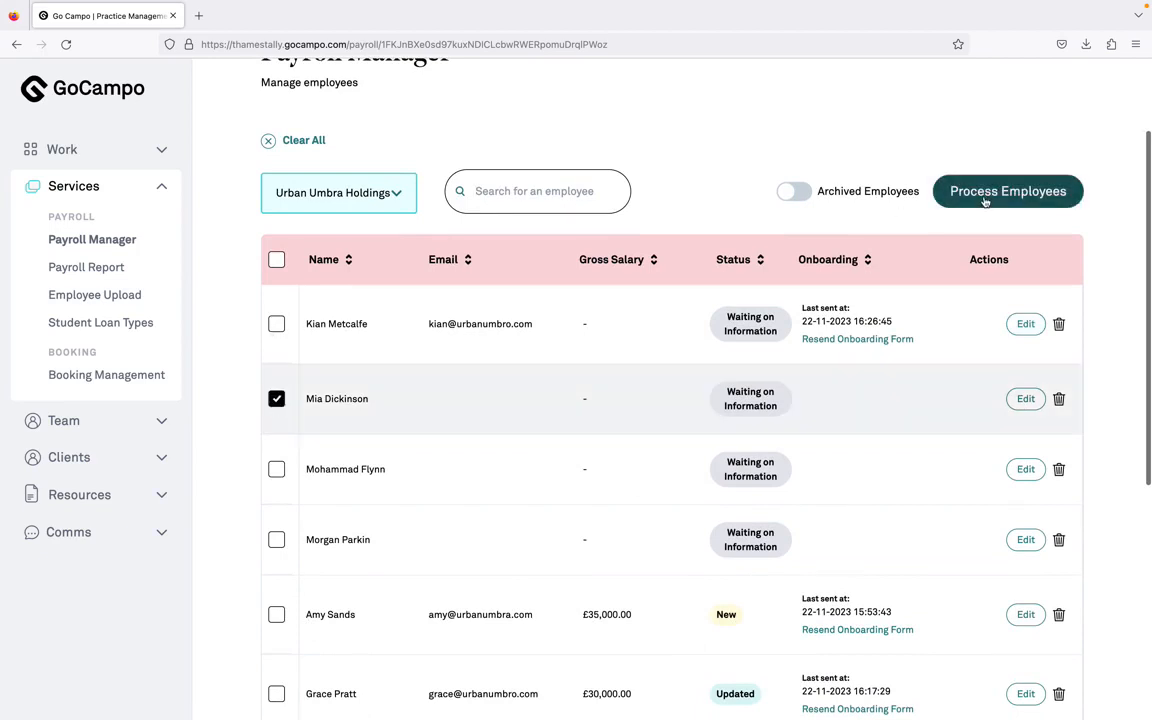
click(985, 201)
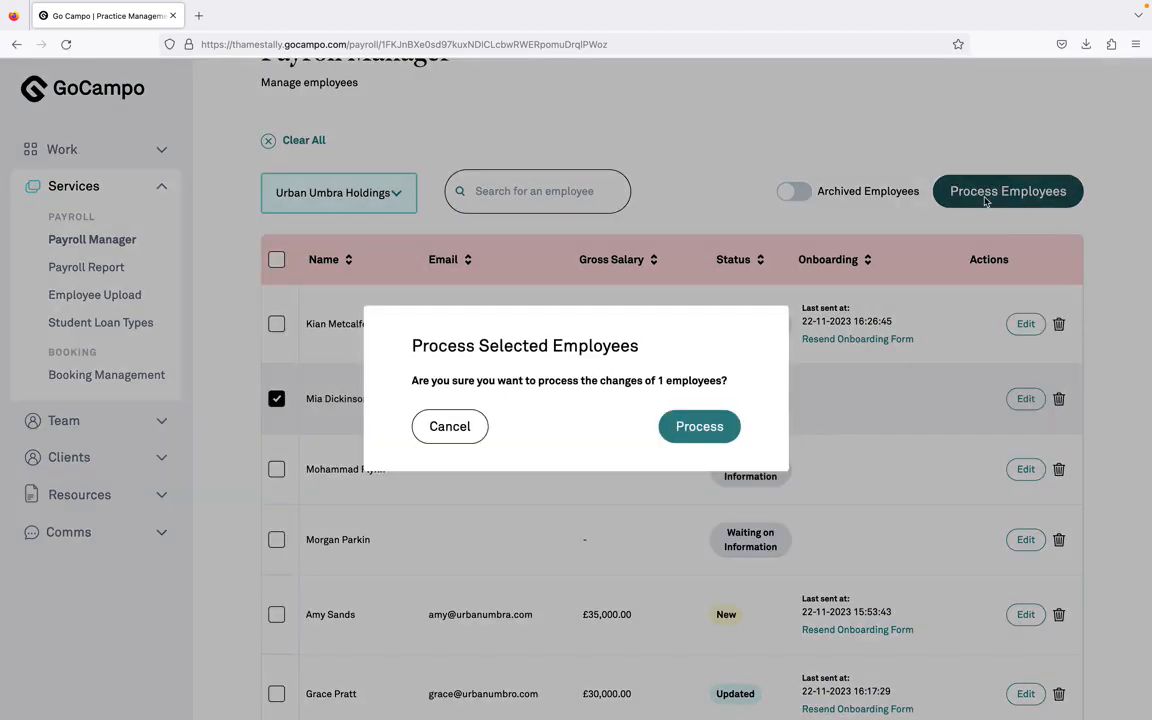
click(699, 426)
scroll(703, 429, down, 5)
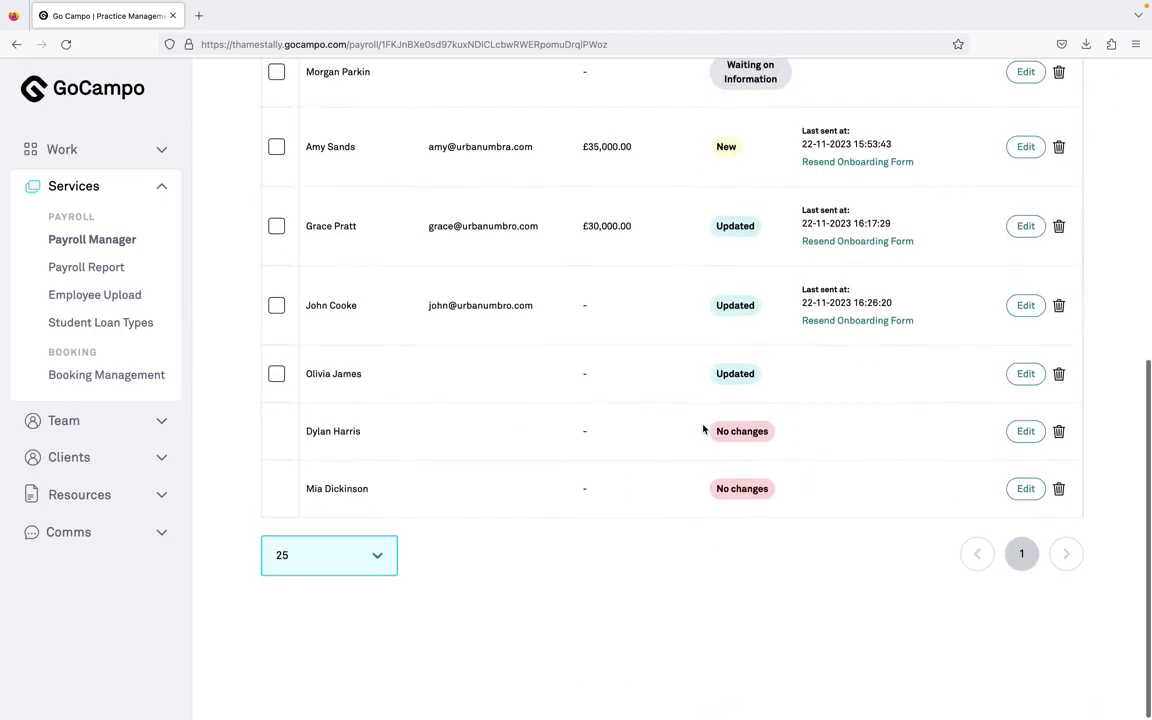
Save a Mar payroll change reading "Mar changes" for the second employee waiting on information, and return to the payroll list
scroll(720, 482, up, 6)
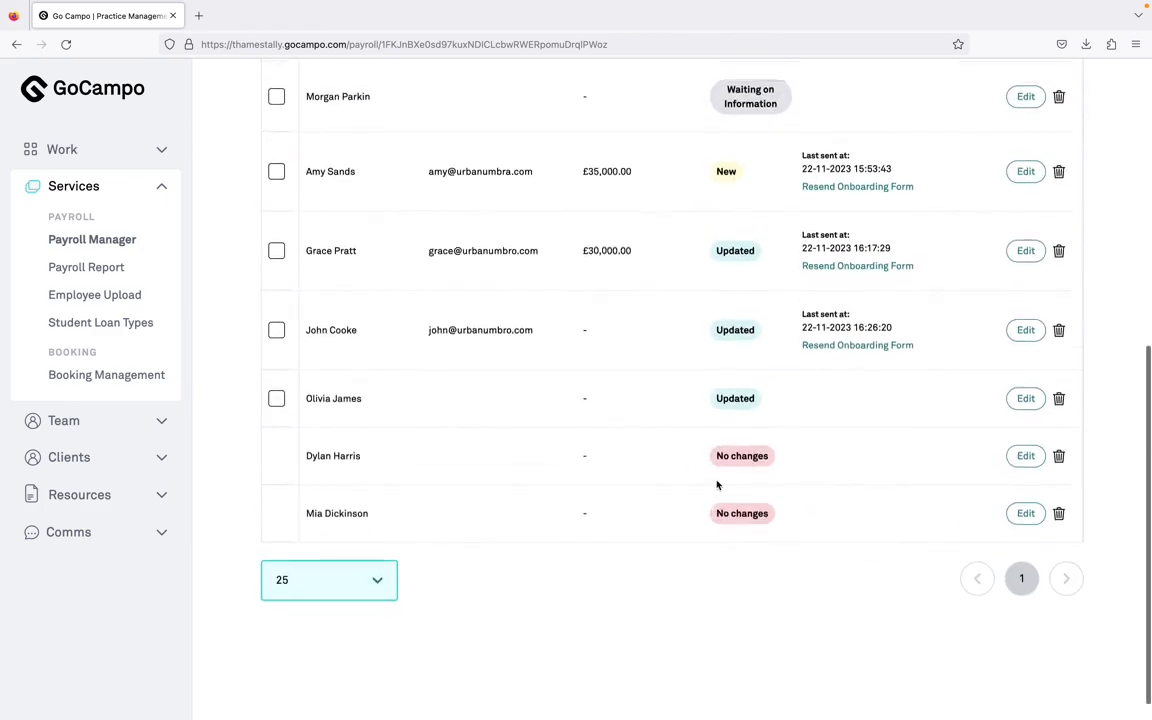
click(1022, 527)
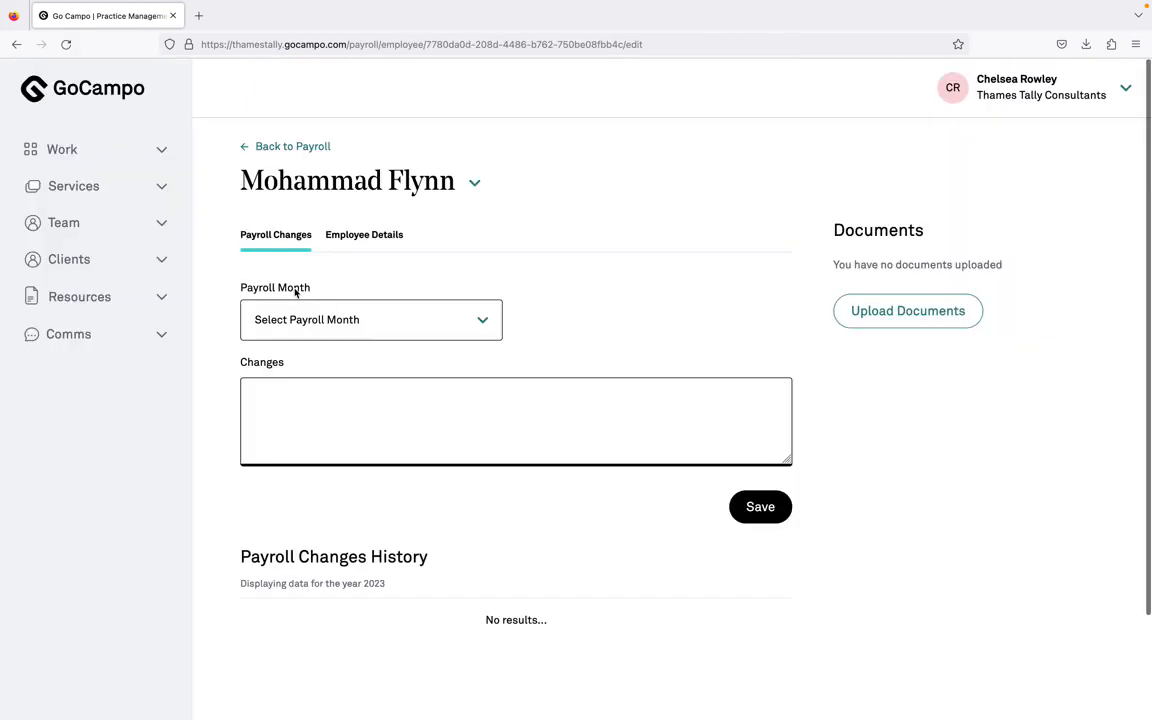
click(321, 324)
click(341, 449)
click(342, 435)
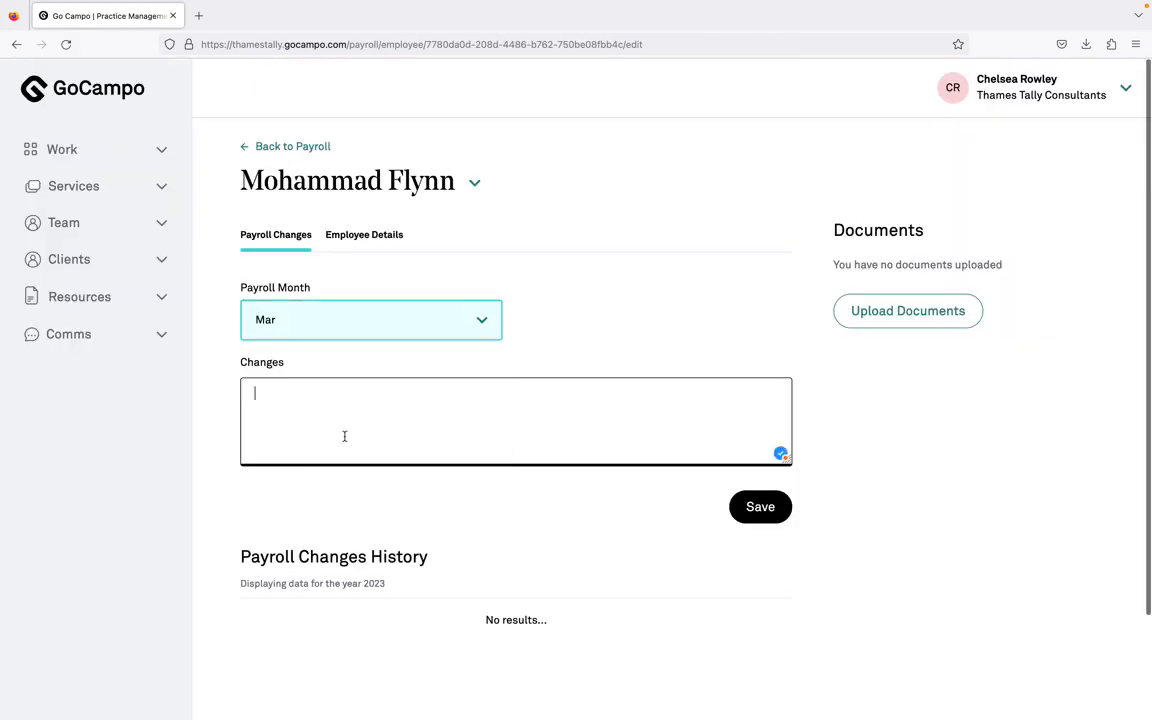
text(Mar changes)
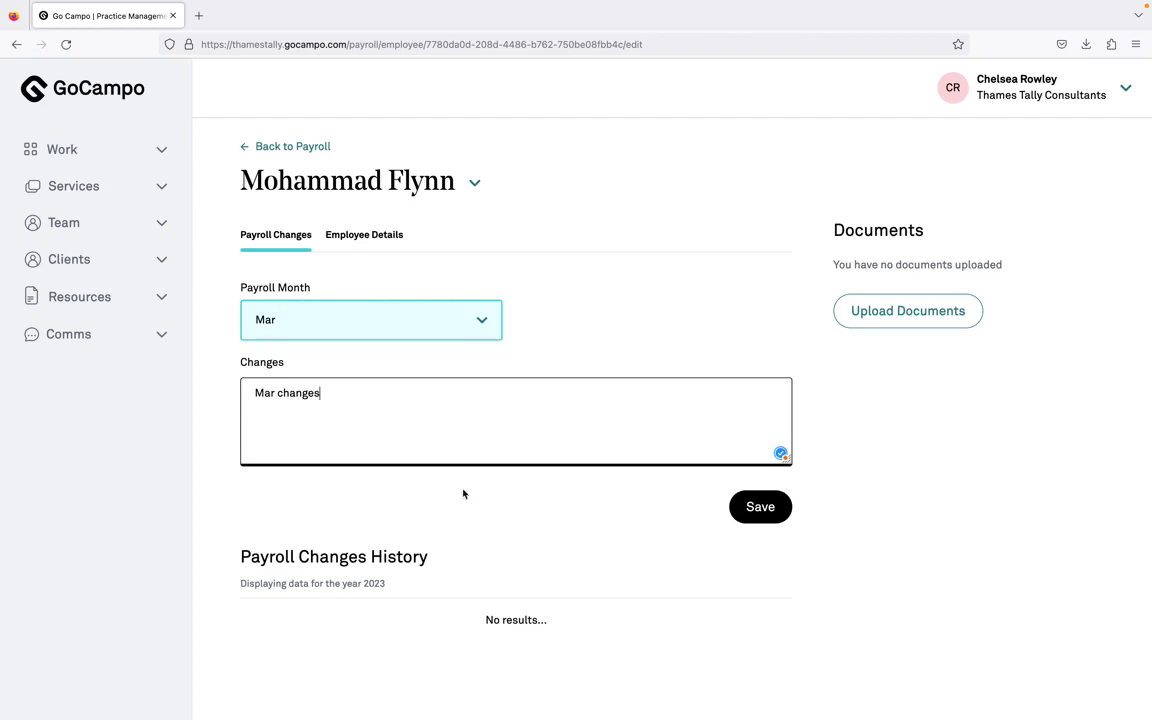
click(760, 506)
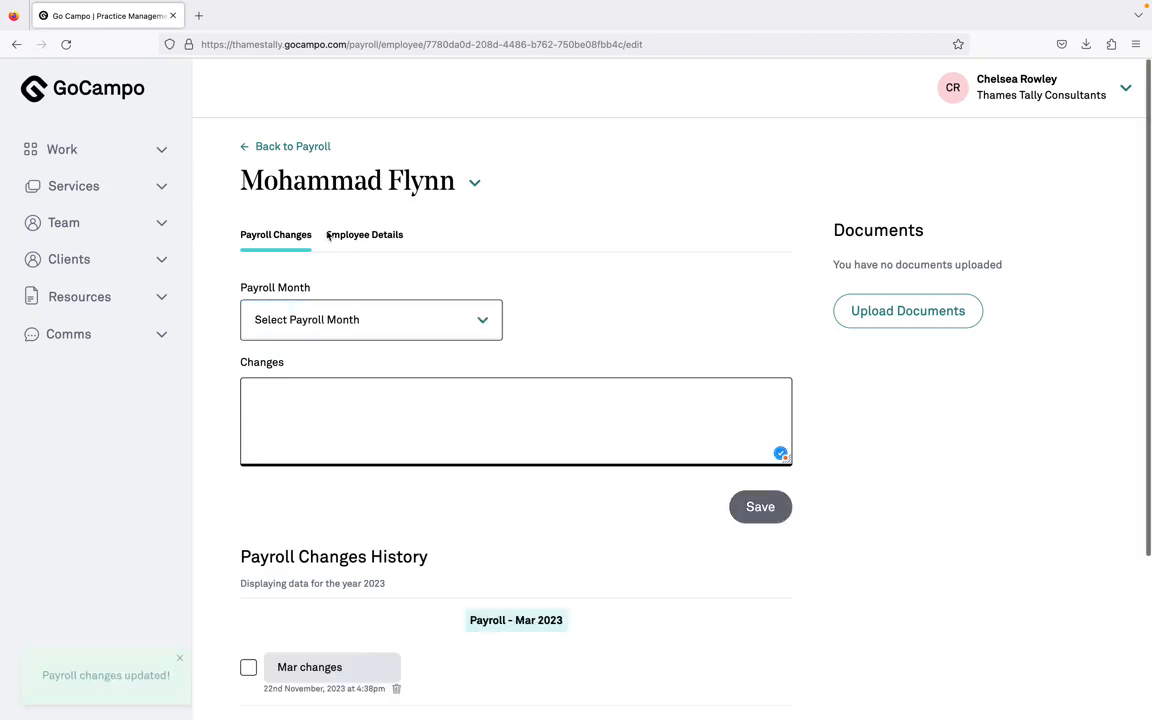
click(247, 147)
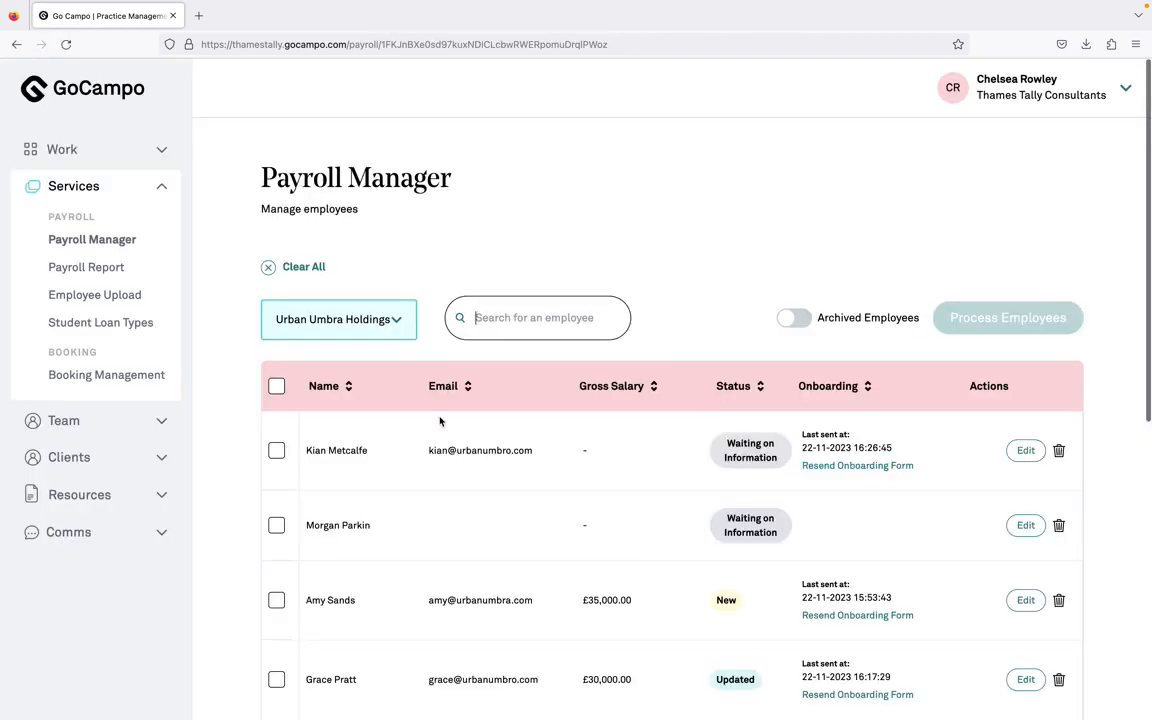
Select all employees available for processing in the payroll list and clear the selection
scroll(440, 418, down, 5)
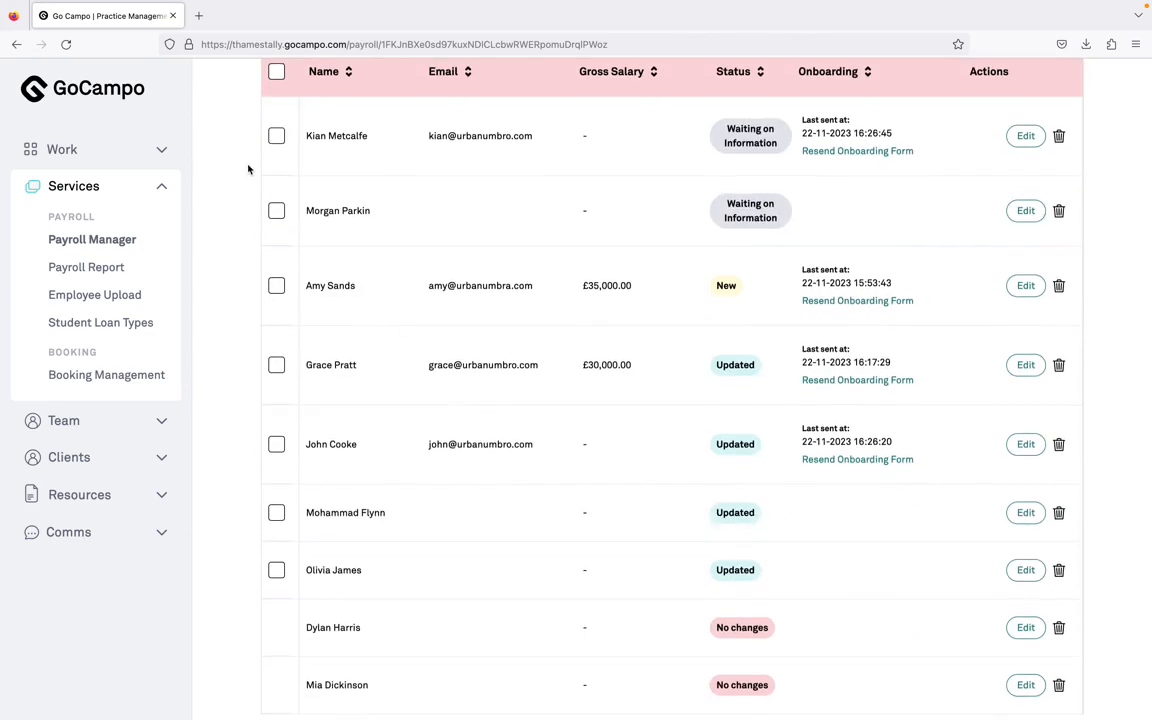
click(276, 71)
scroll(398, 659, down, 2)
scroll(398, 659, up, 5)
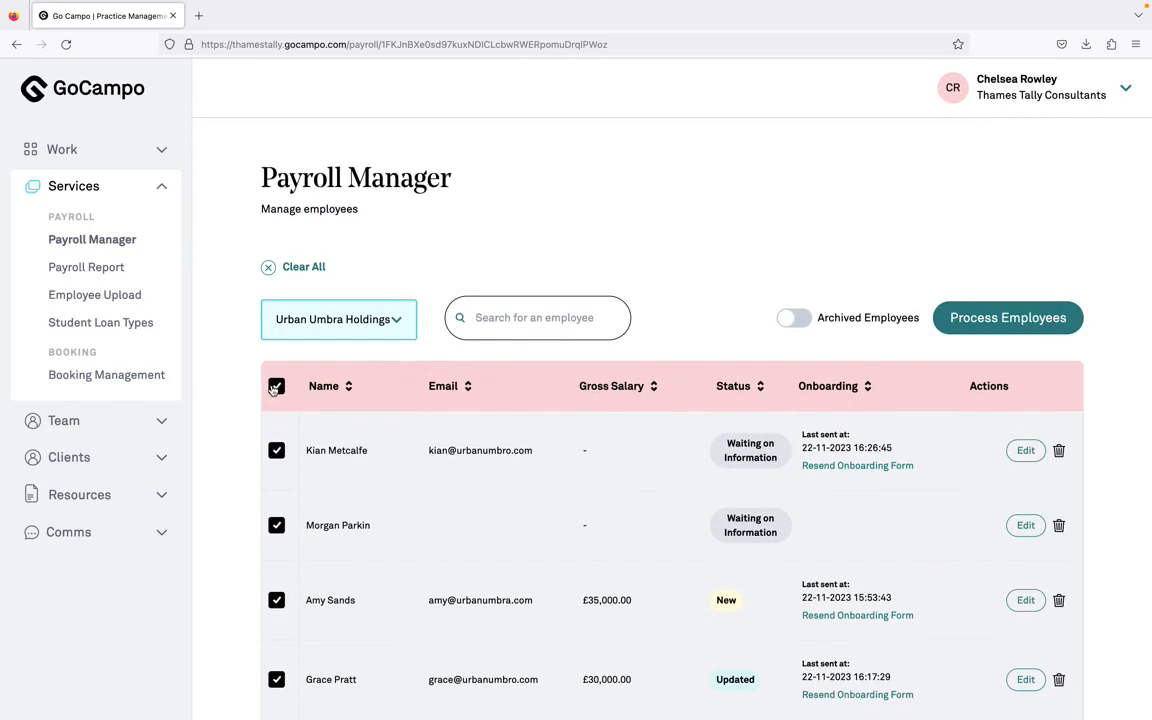
click(275, 387)
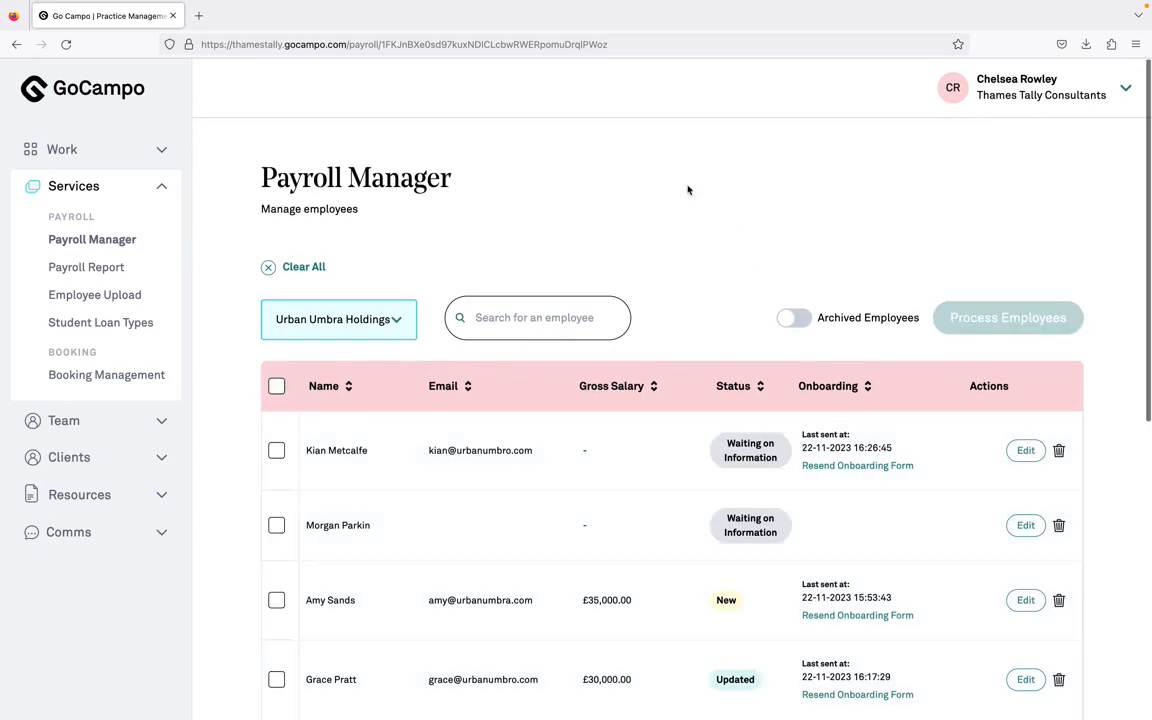
Save a Dec payroll change reading "Remember to assess for auto-enrolment" for the third employee with Updated status
scroll(687, 190, down, 3)
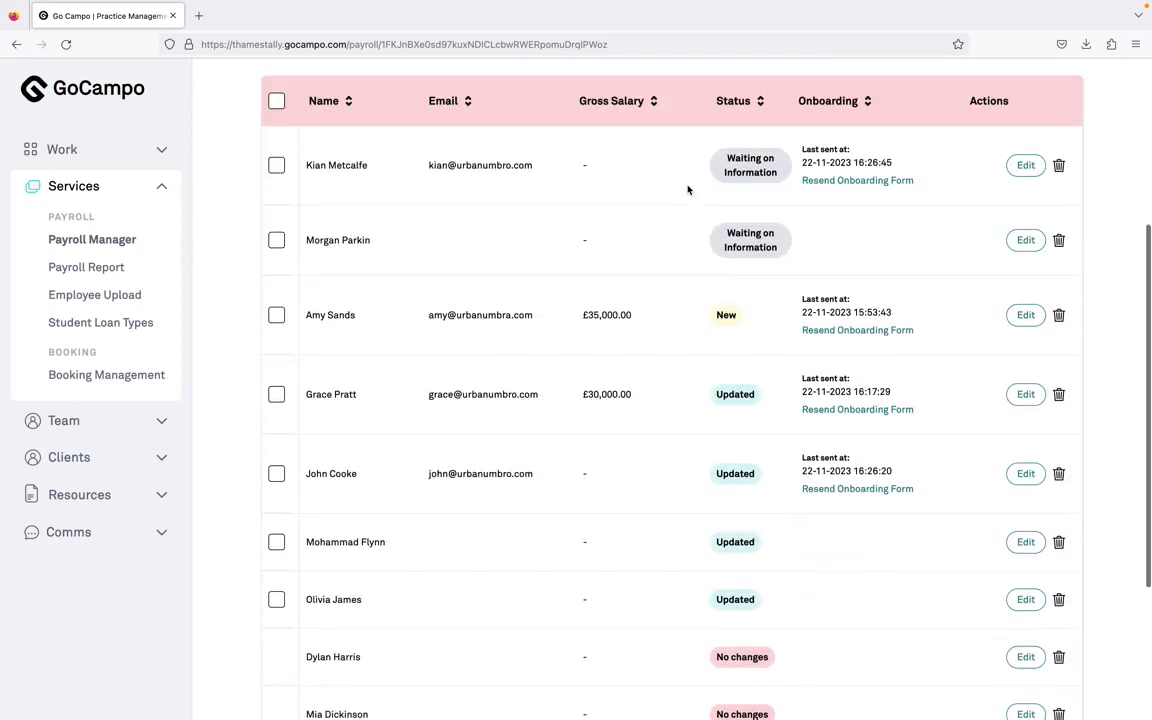
click(1030, 547)
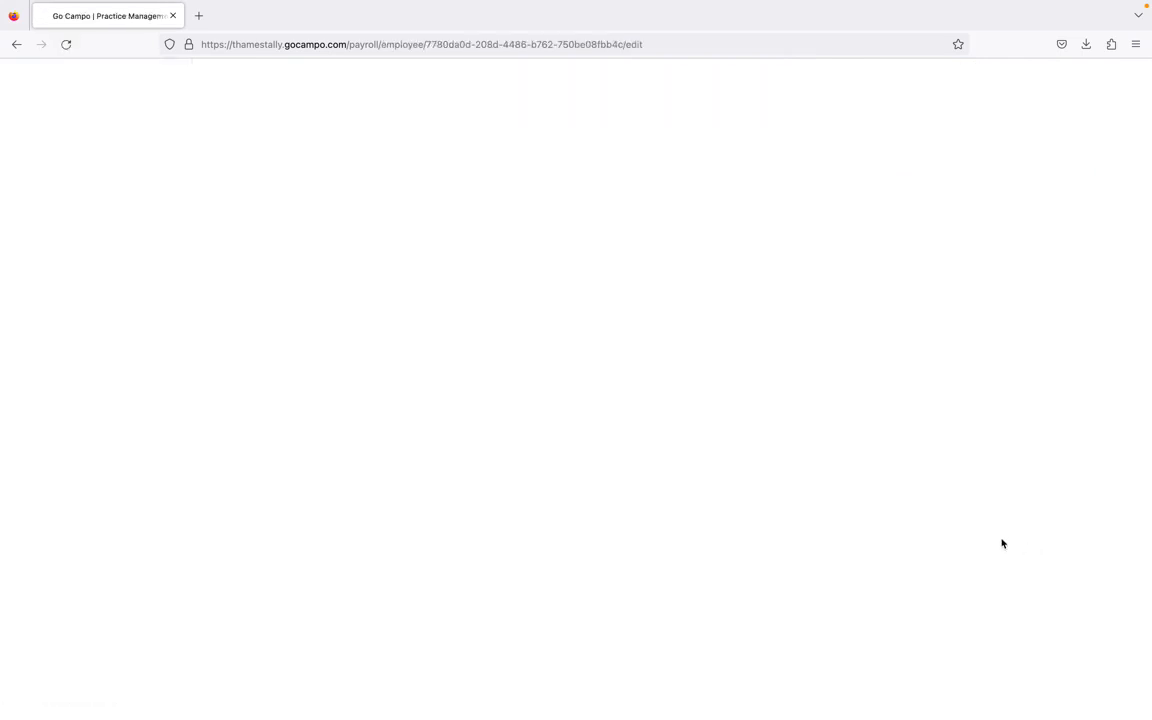
scroll(620, 417, down, 1)
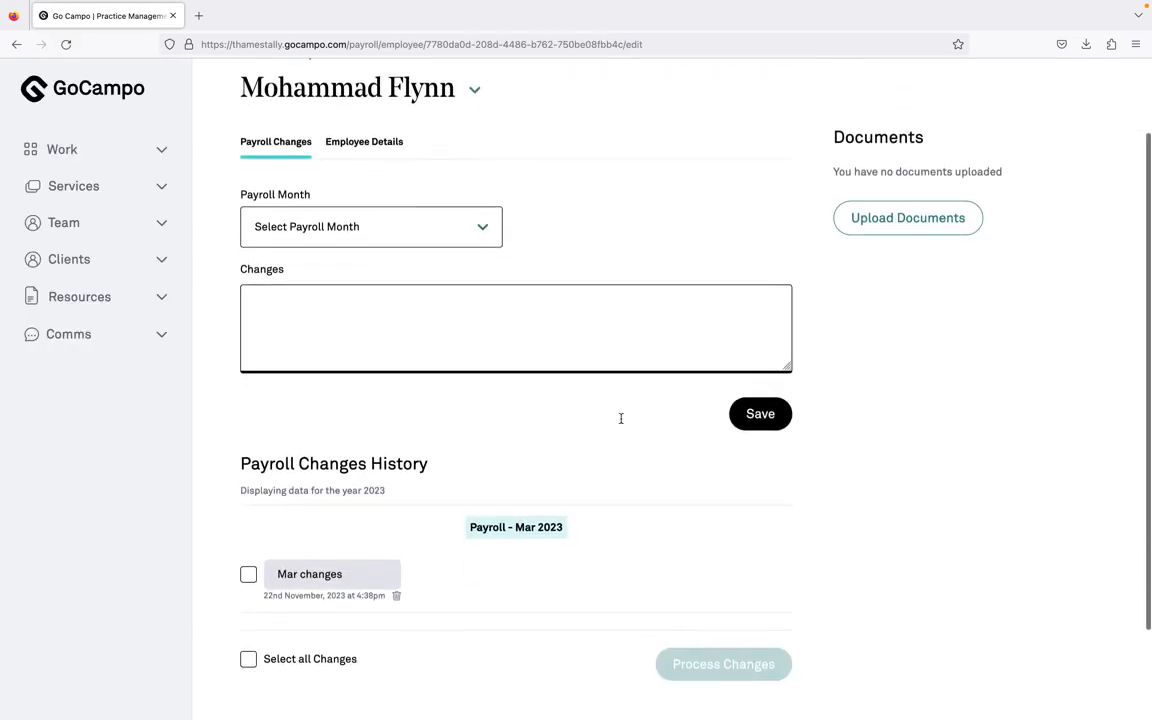
click(293, 231)
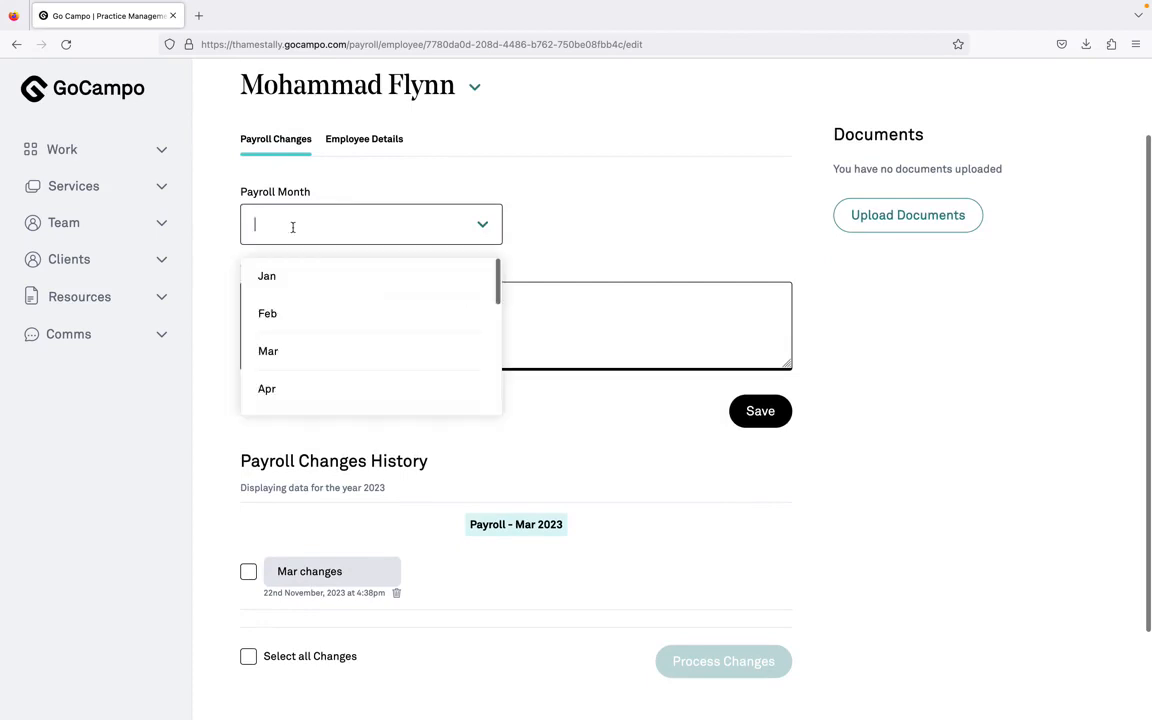
scroll(311, 378, down, 1)
scroll(311, 378, down, 3)
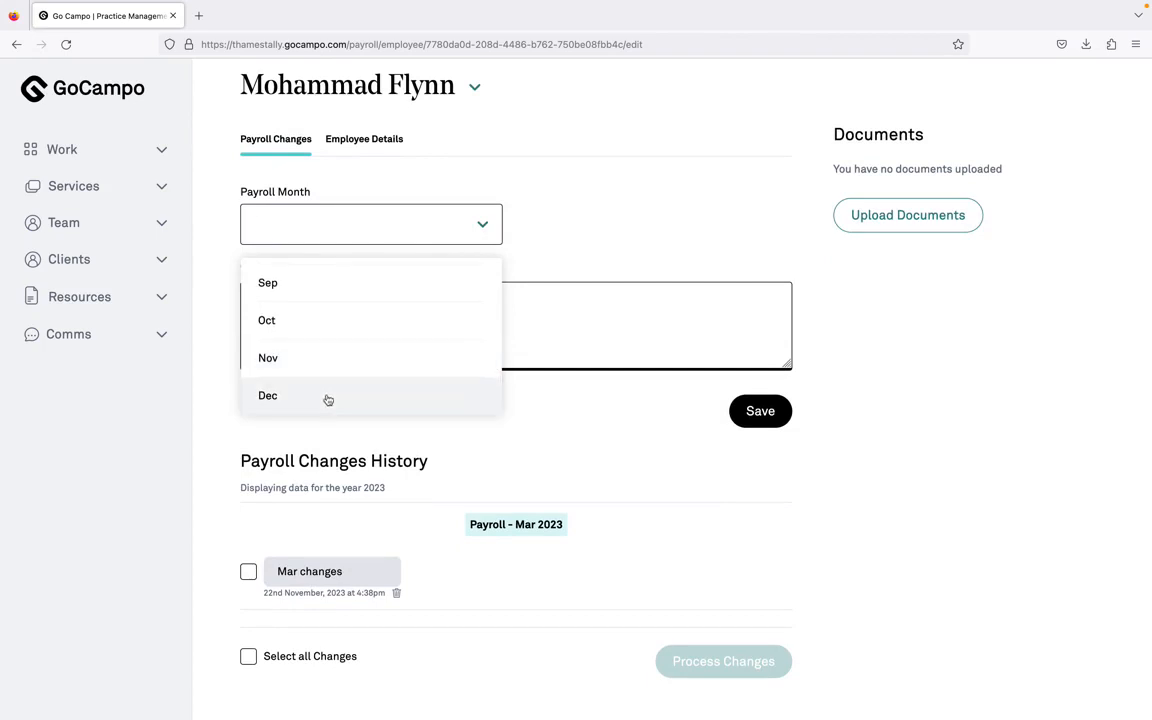
click(327, 399)
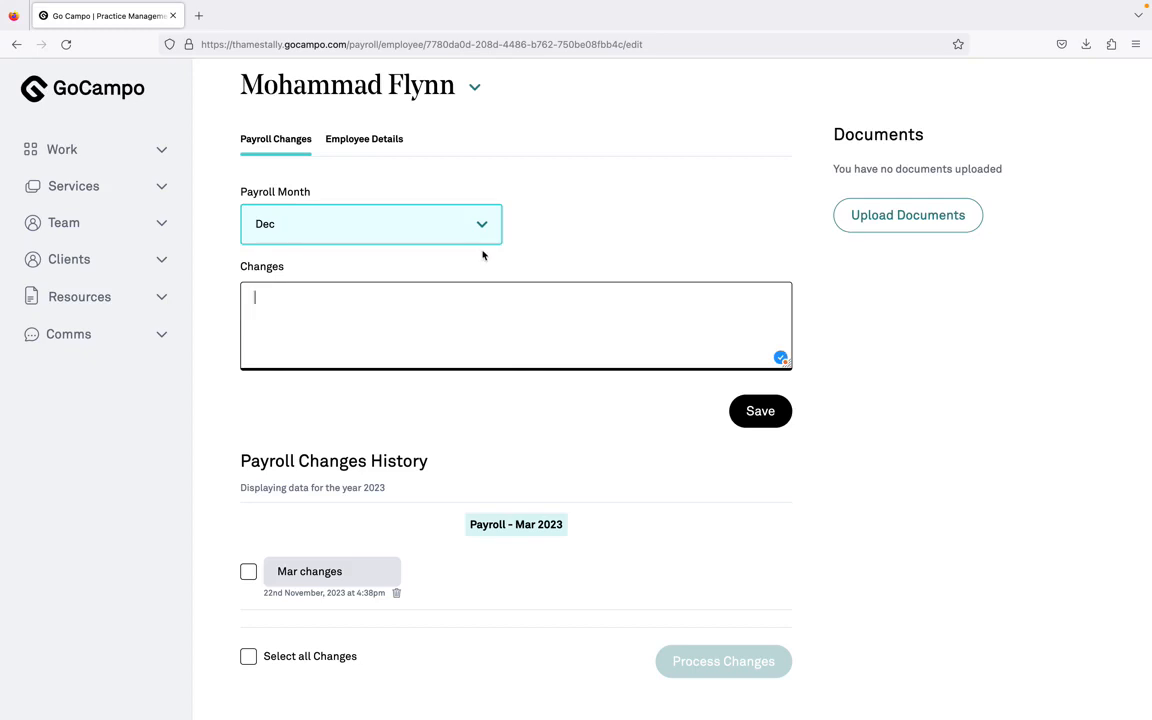
text(Remember to assess f)
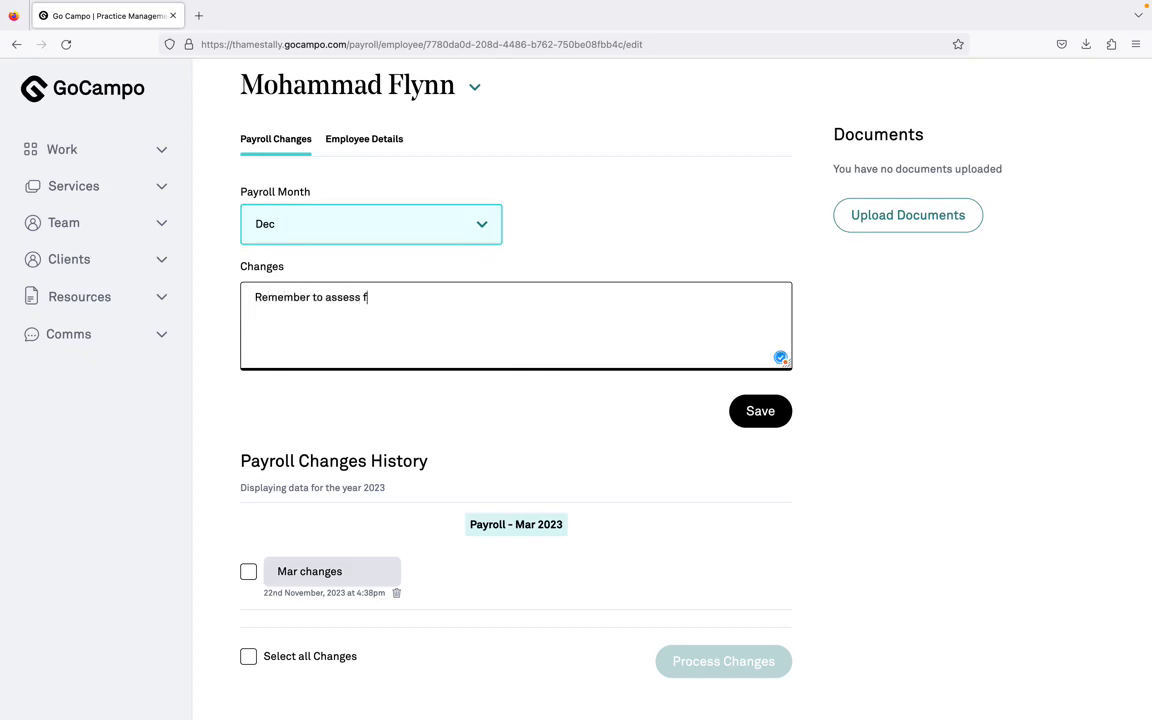
text(or auto-enrolment)
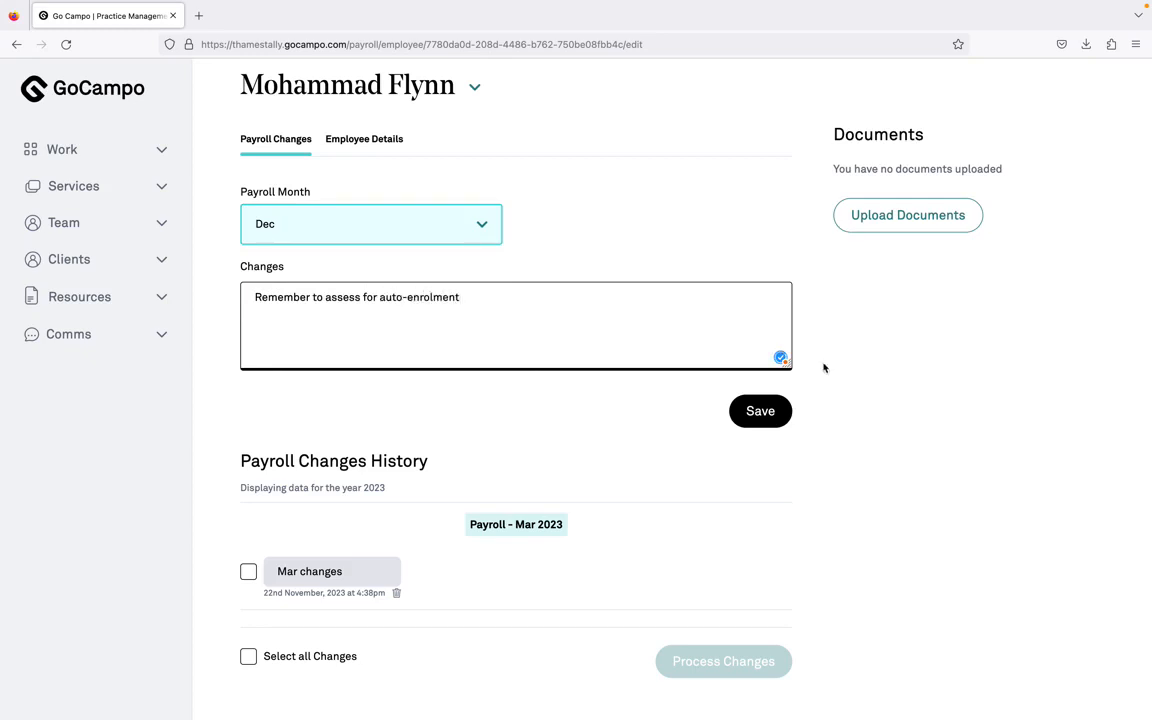
click(748, 410)
scroll(748, 411, down, 3)
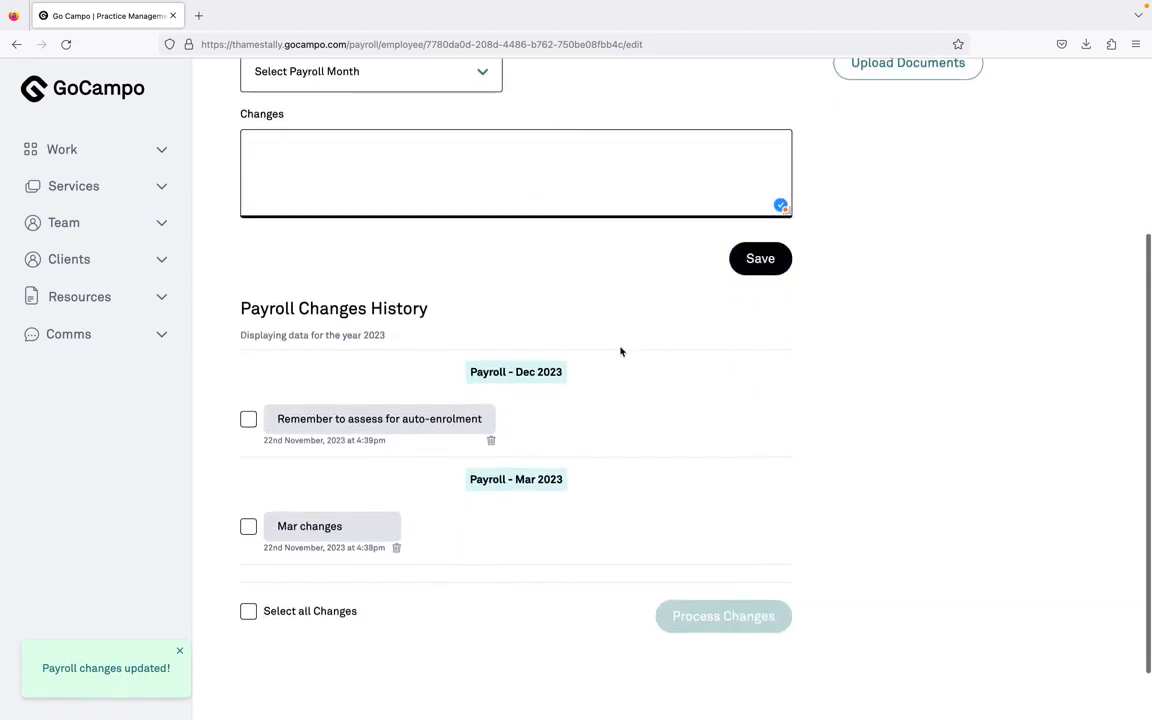
Select all entries in the employee's Payroll Changes History and clear the selection
scroll(357, 551, down, 1)
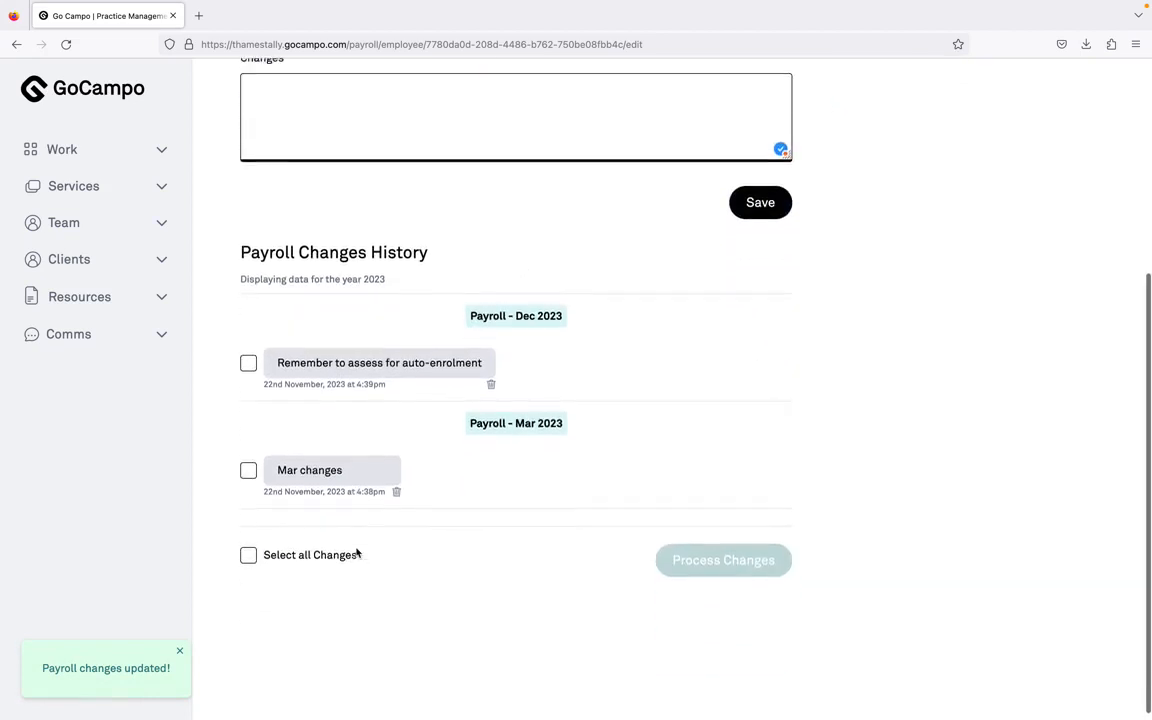
scroll(356, 549, up, 1)
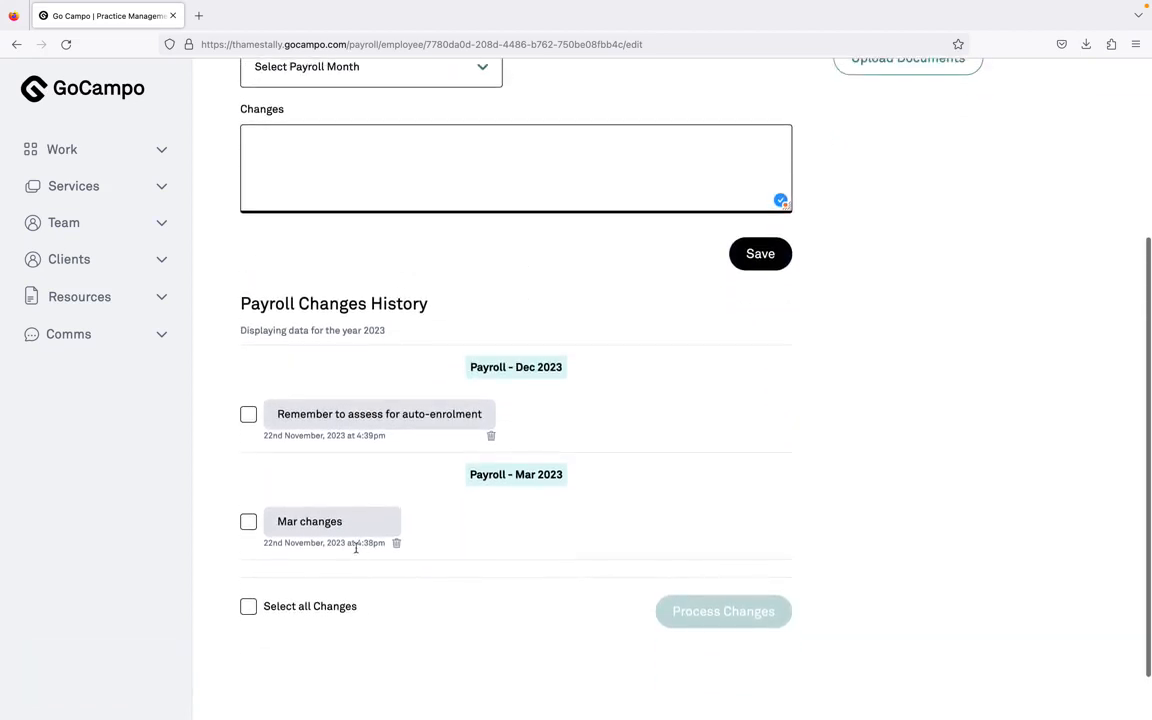
click(248, 608)
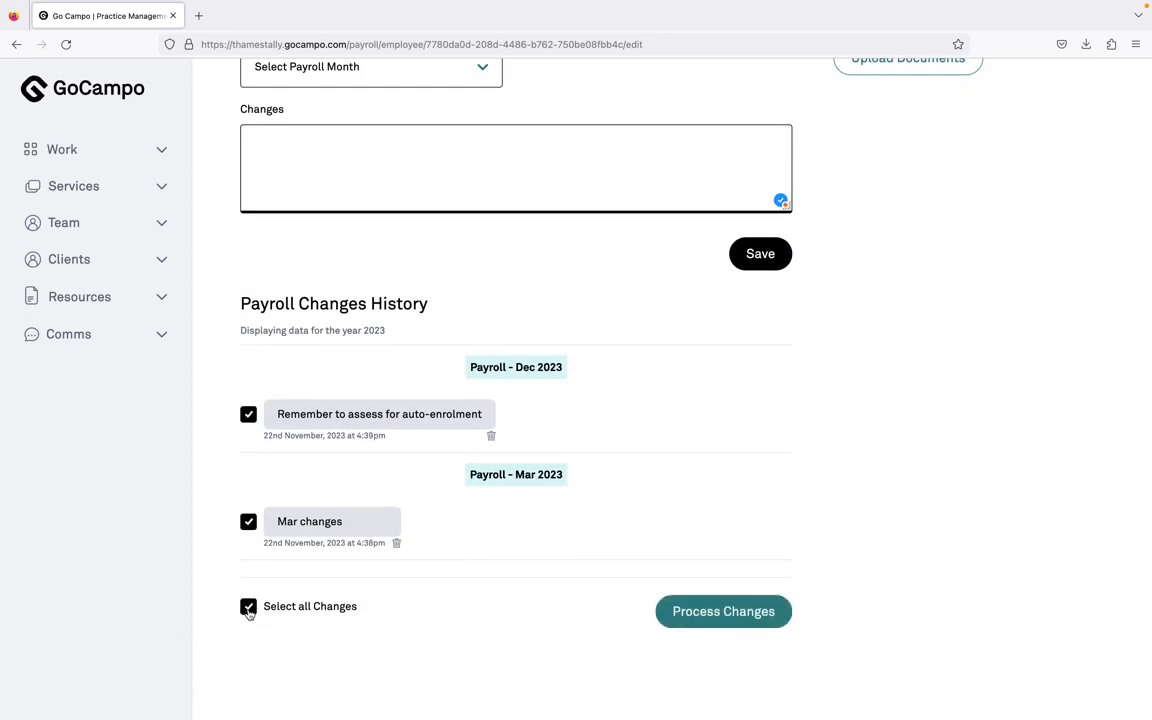
click(258, 608)
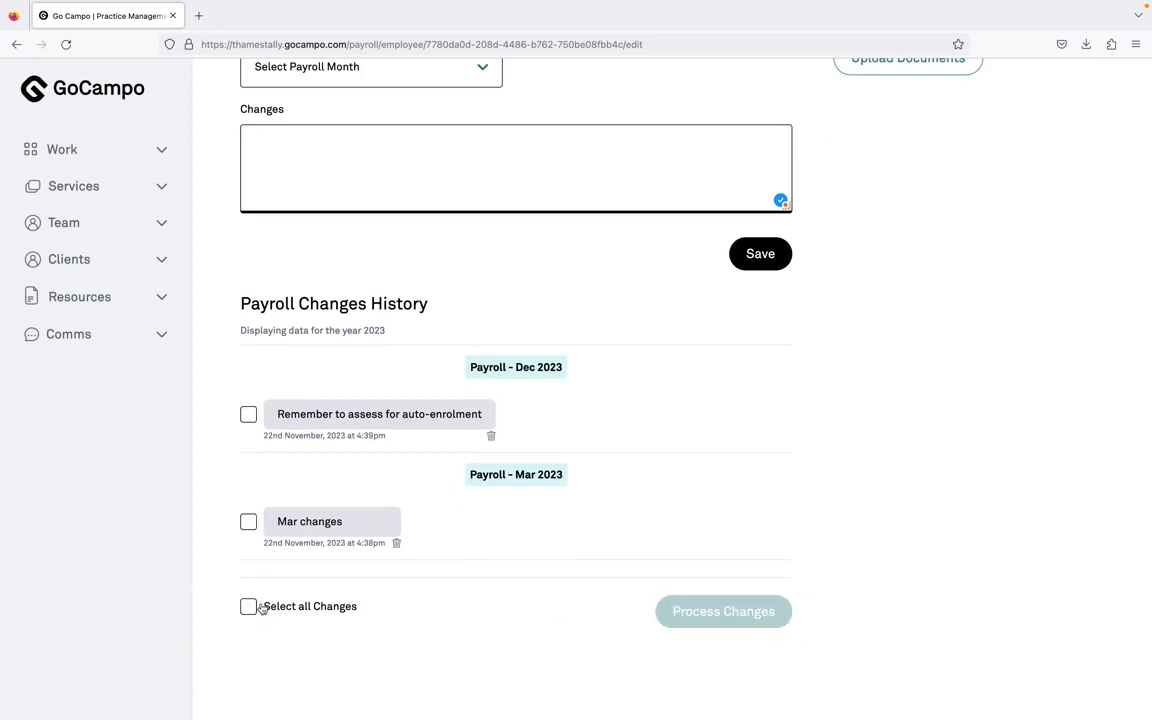
Process only the Mar 2023 payroll change of the employee and return to the payroll list
click(248, 521)
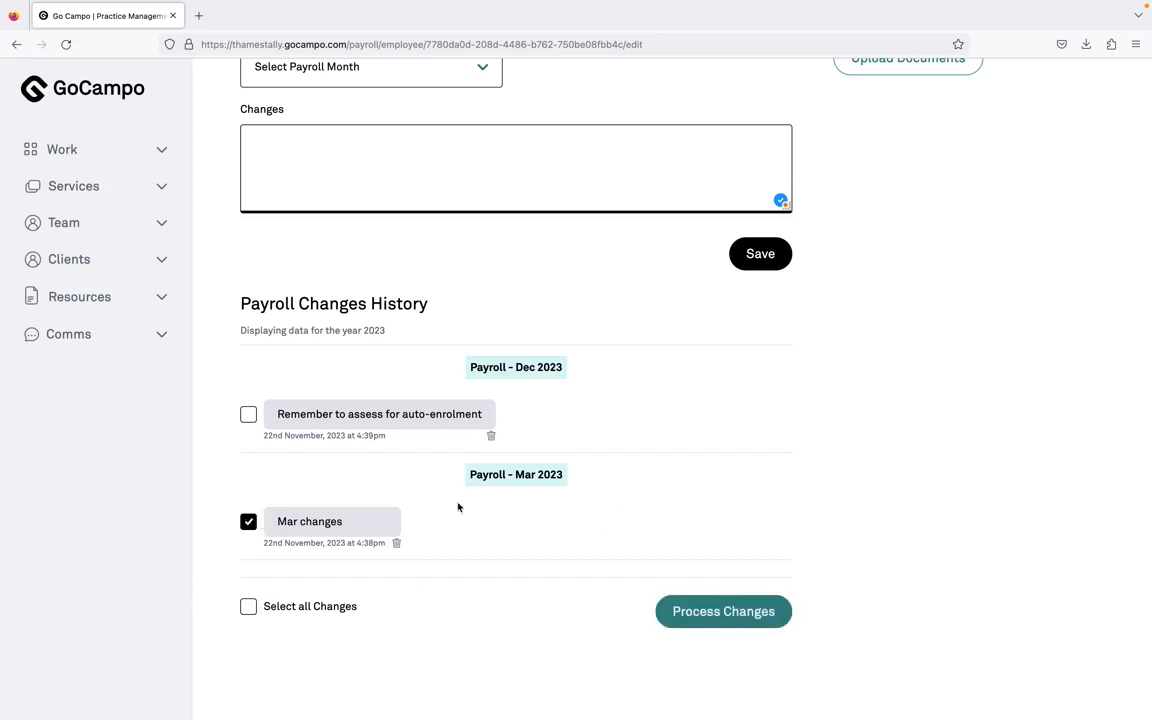
scroll(458, 507, down, 1)
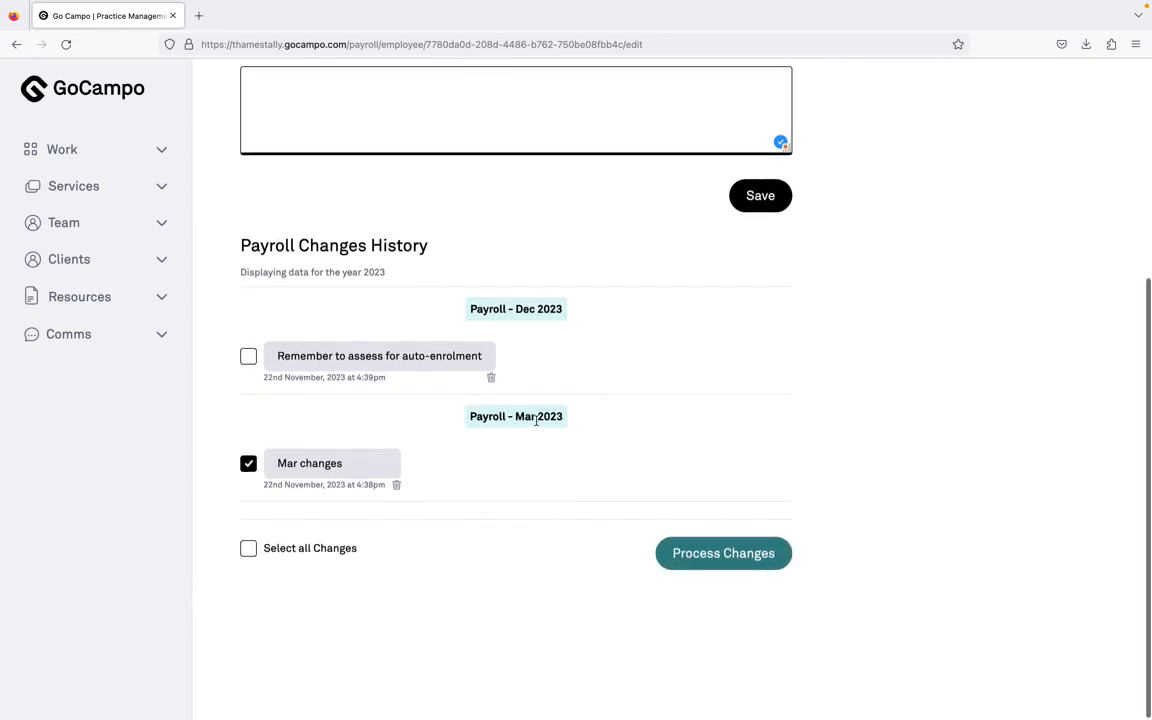
click(748, 571)
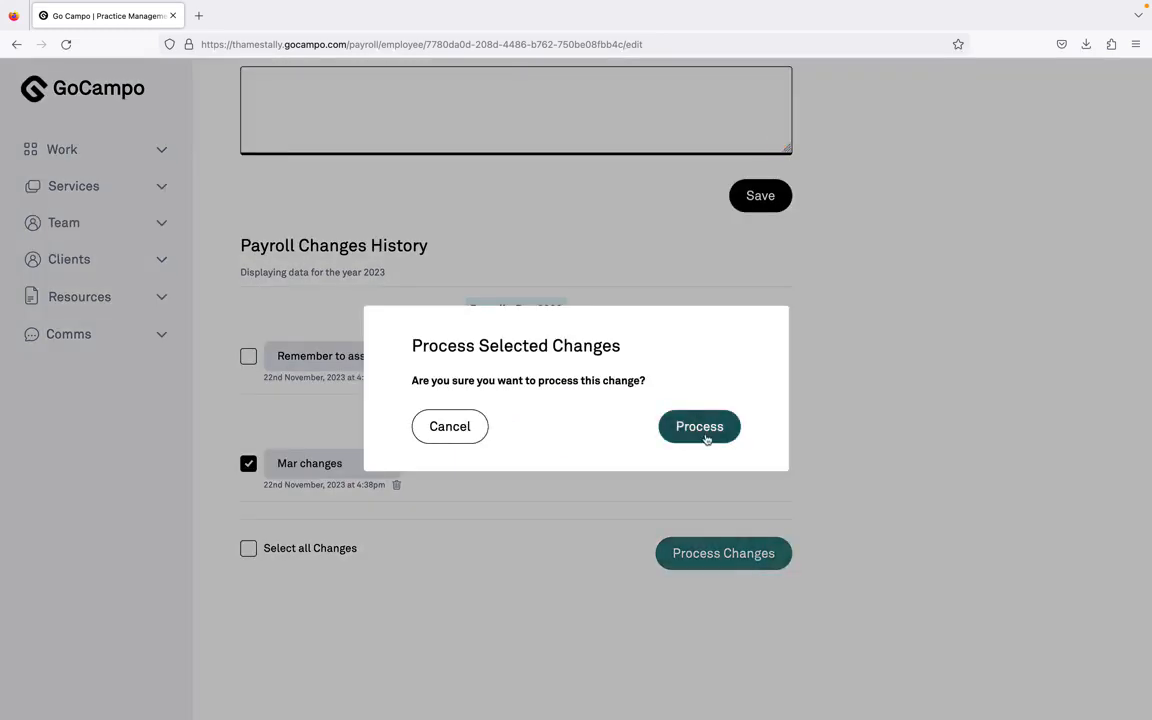
click(699, 427)
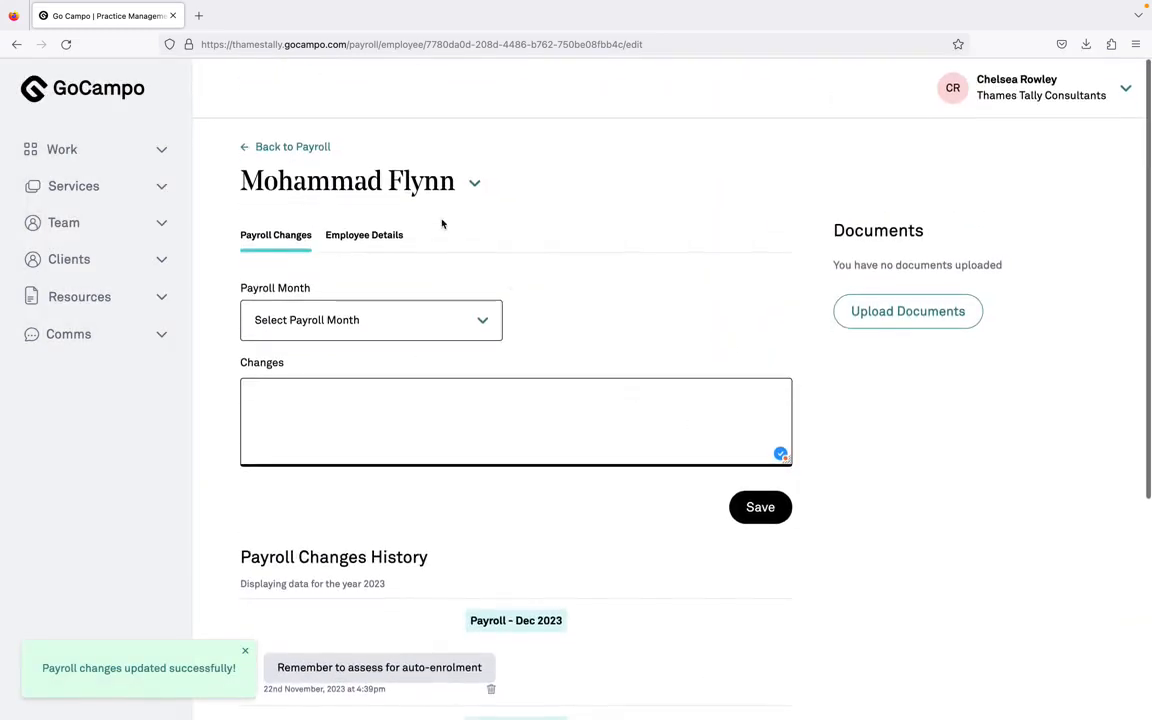
click(245, 146)
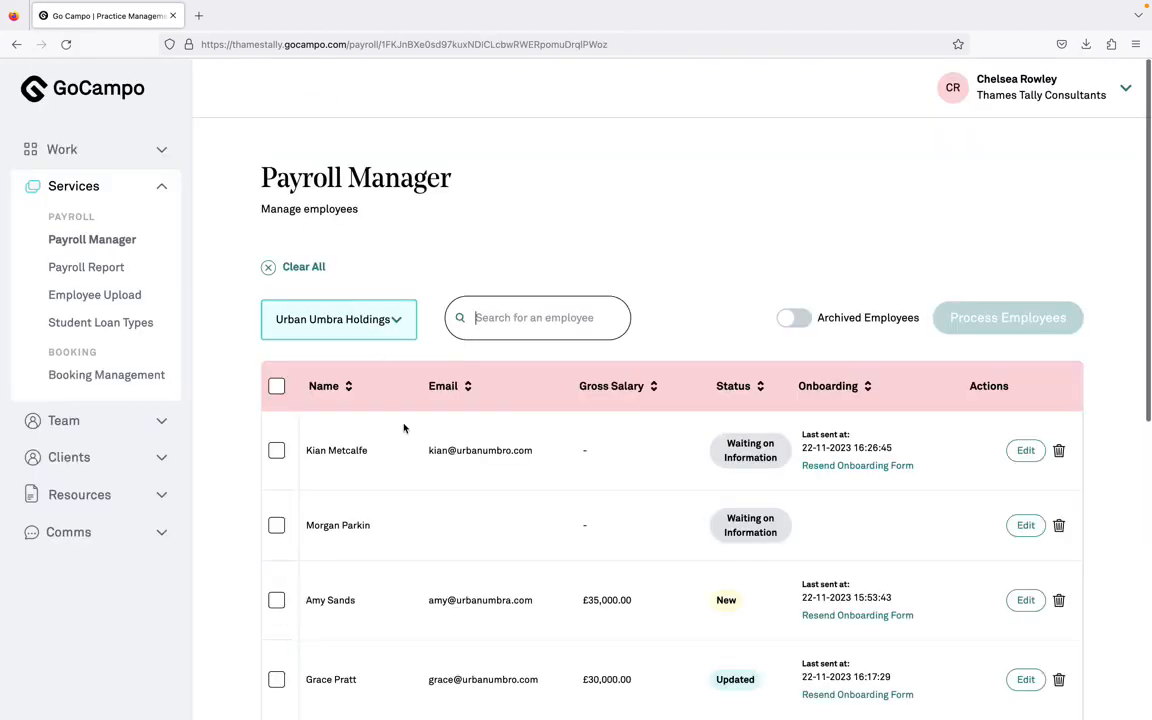
Reopen the third Updated employee's record, select all its payroll changes for processing and return to the payroll list
scroll(404, 430, down, 5)
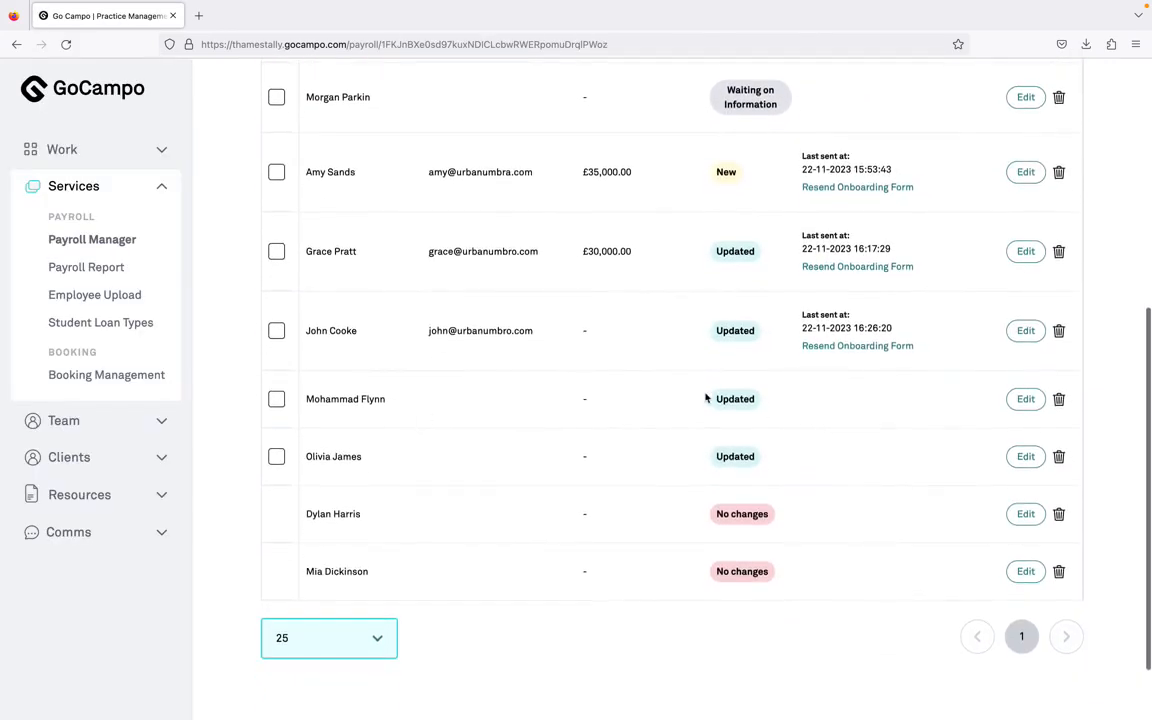
drag(705, 398, 800, 398)
click(1018, 398)
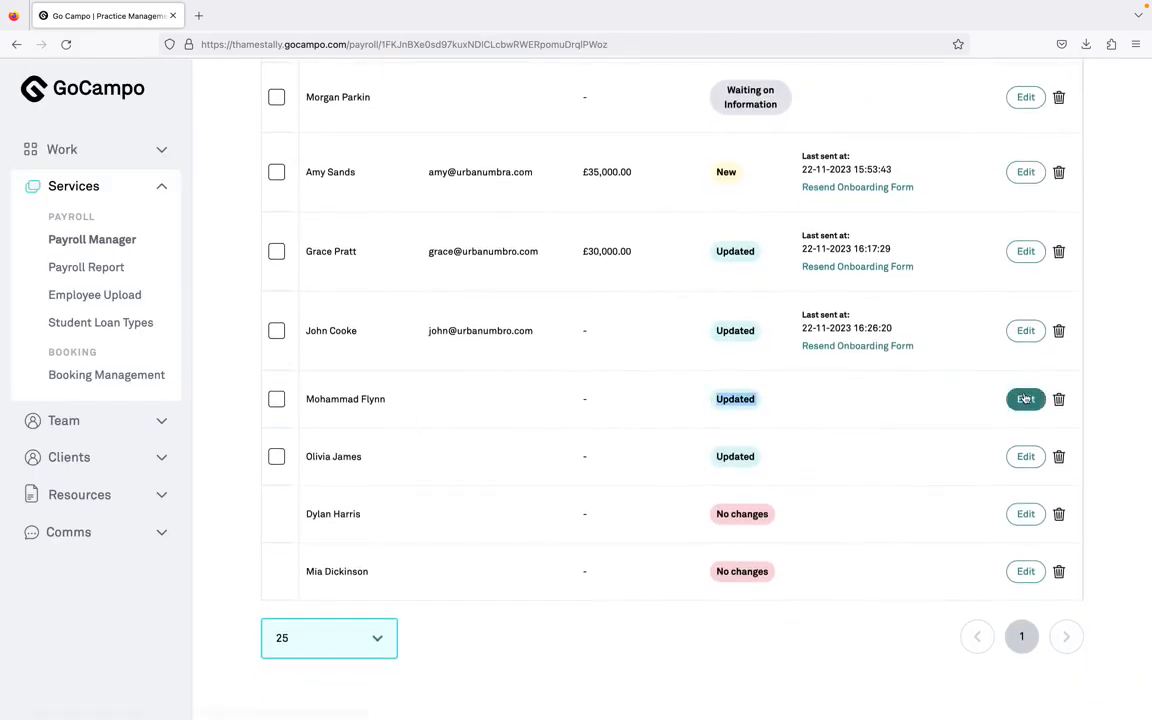
scroll(440, 455, down, 3)
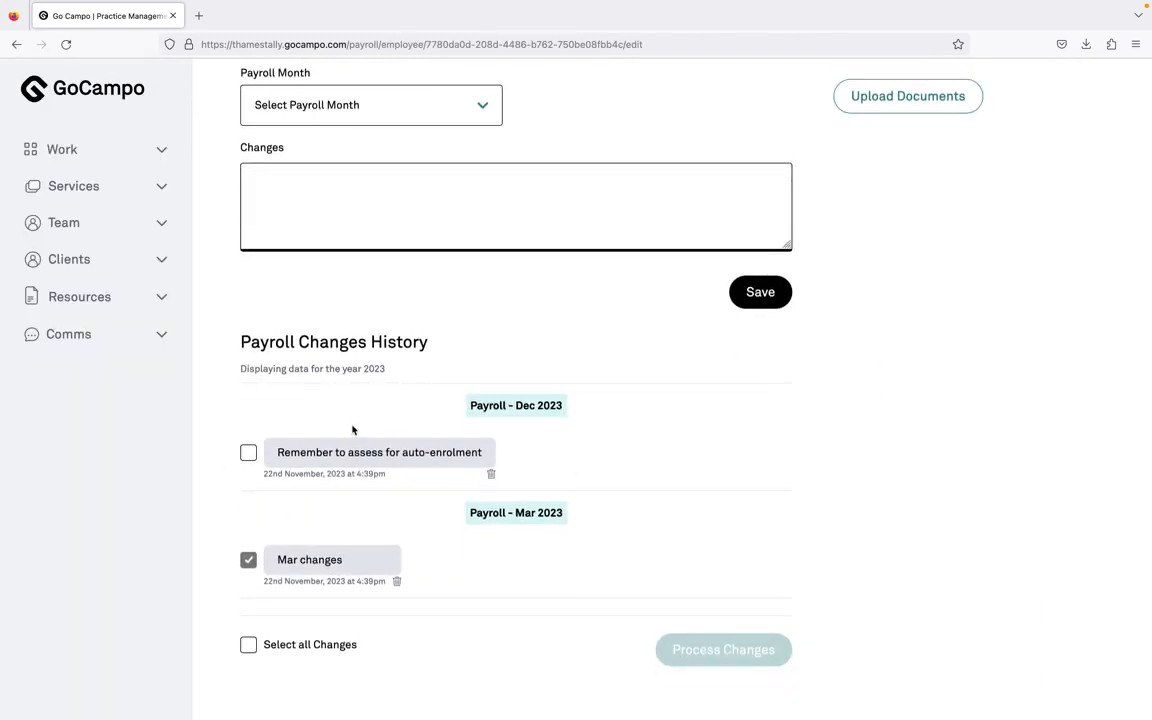
click(292, 648)
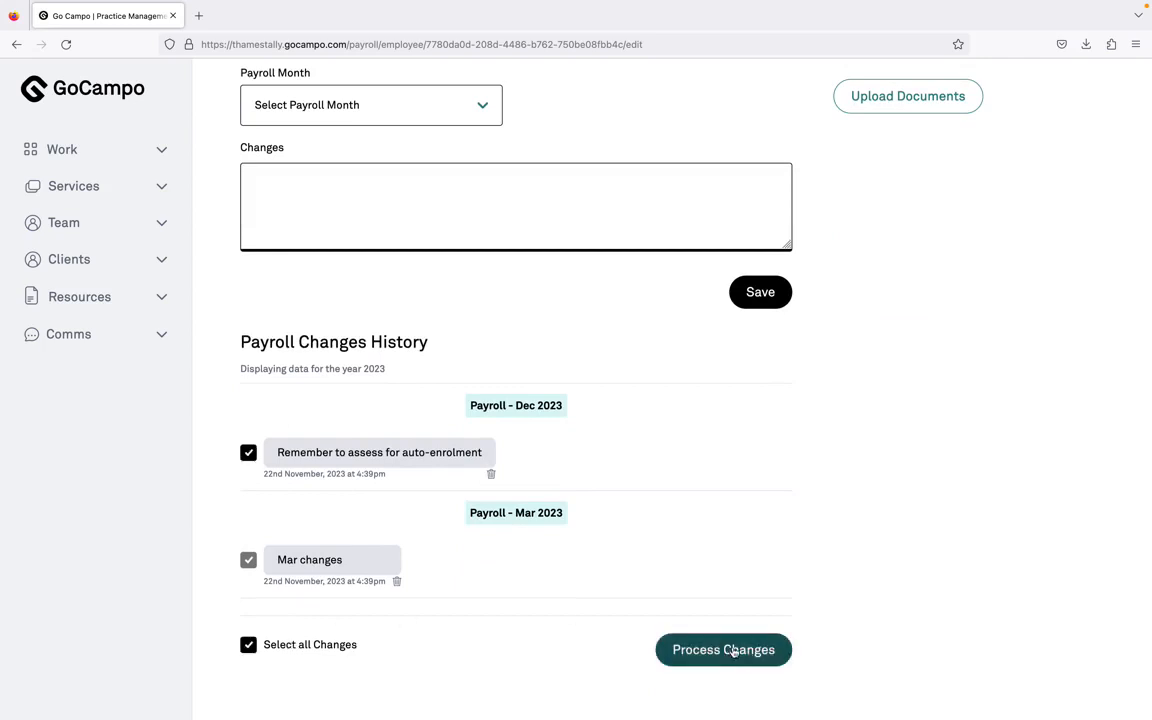
click(737, 662)
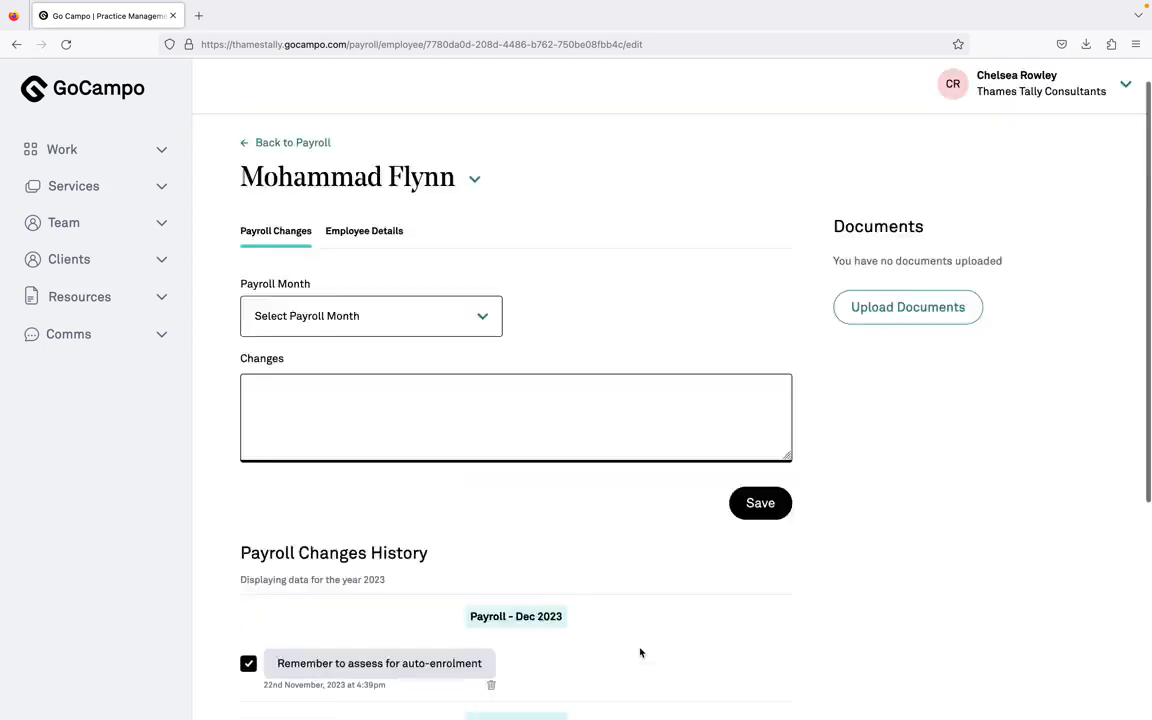
click(258, 148)
Select the third Updated employee in the payroll list for processing
scroll(363, 525, down, 5)
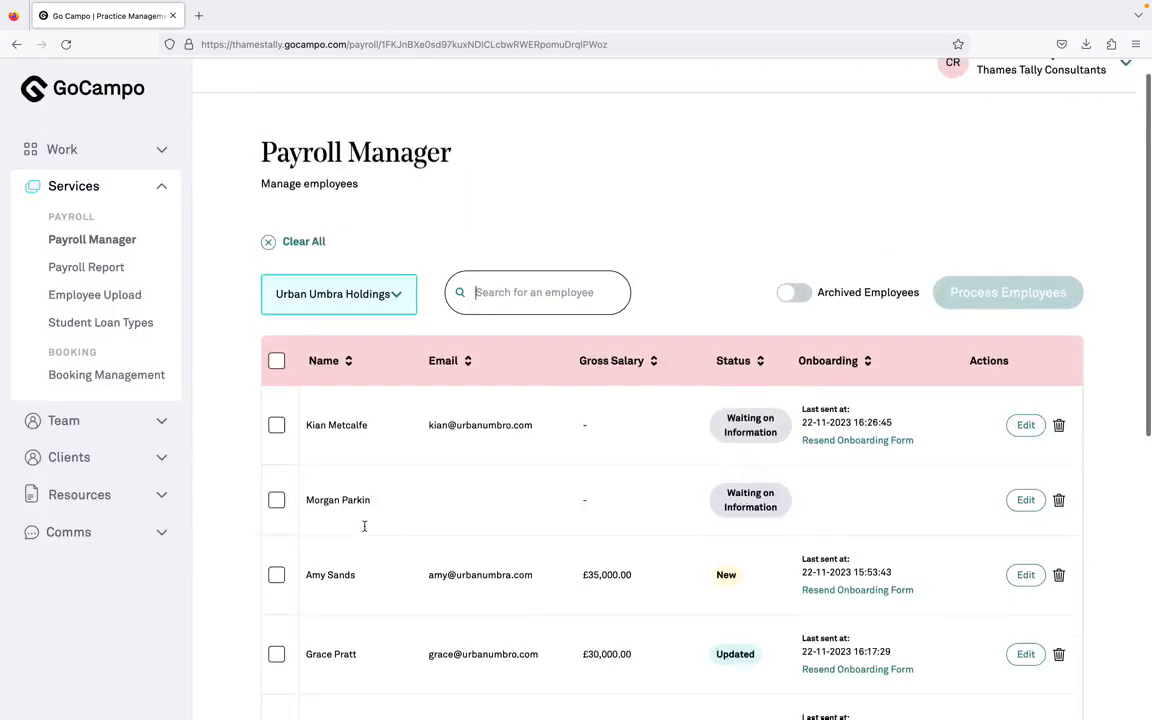
click(276, 519)
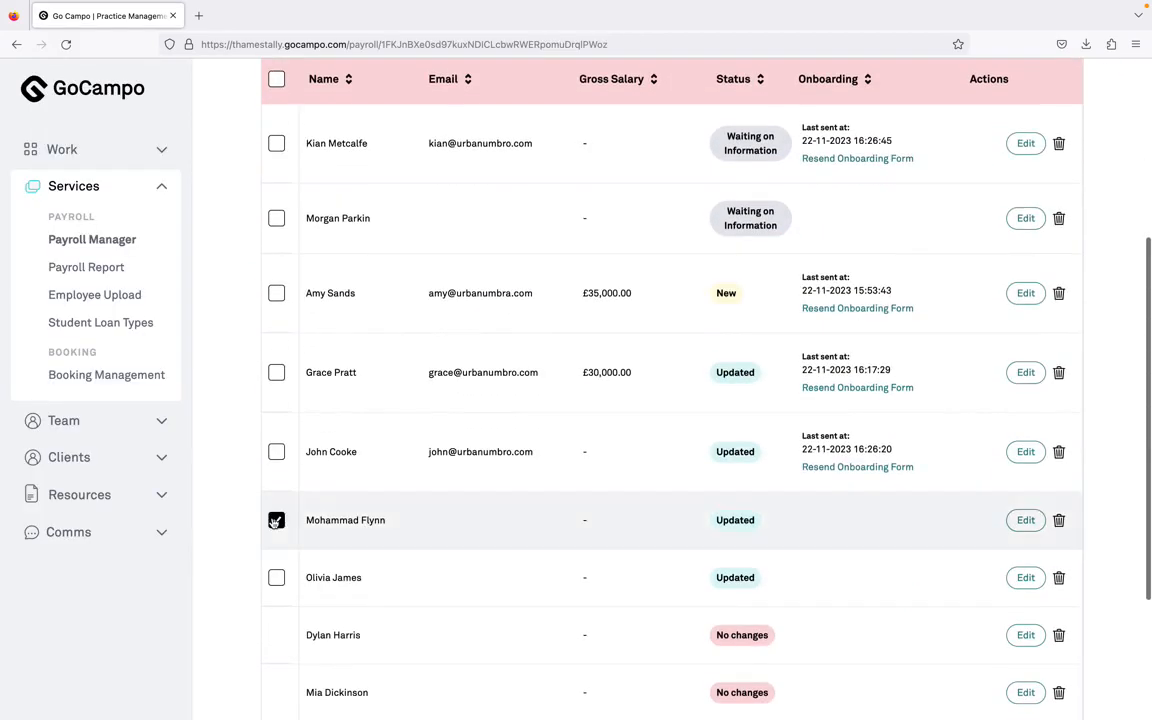
scroll(781, 277, up, 5)
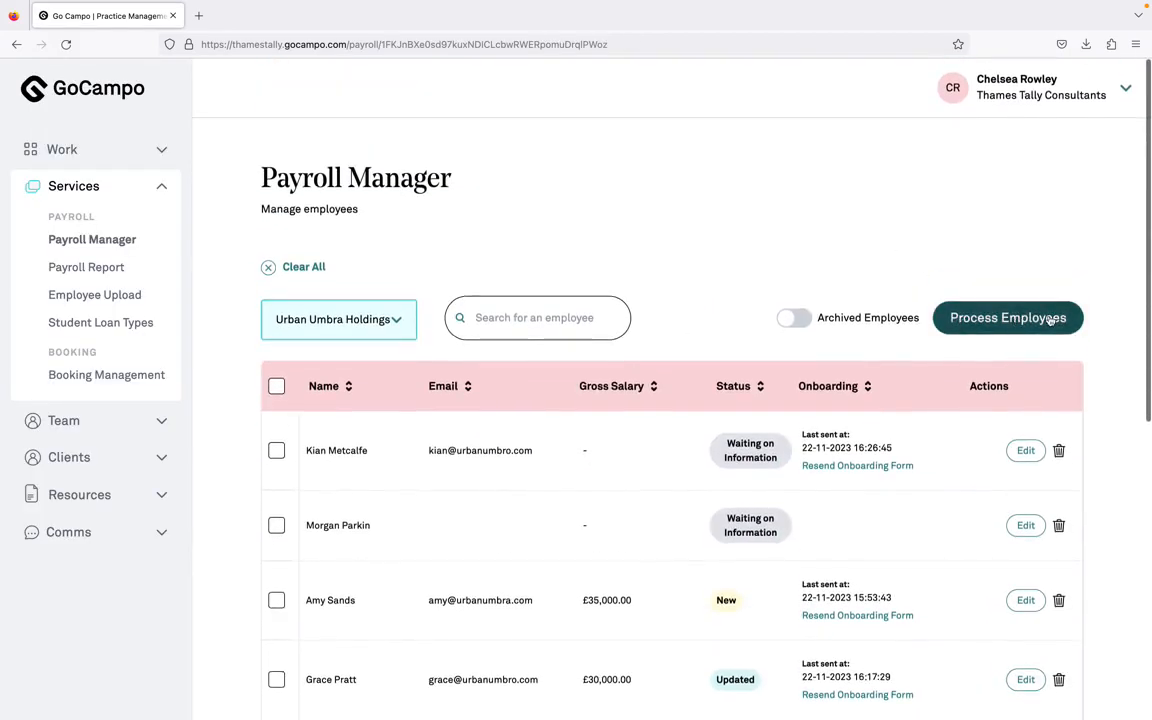
Open the Pay and Tax Details of the last employee in the payroll list, whose status is No changes
scroll(890, 260, down, 3)
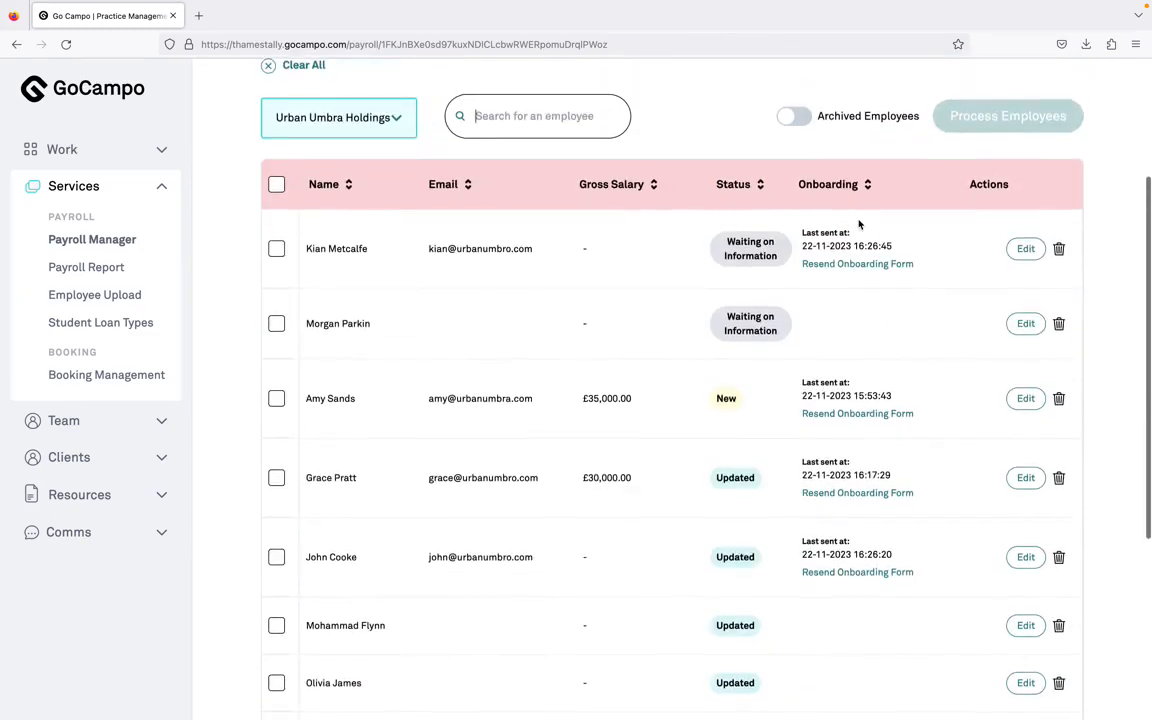
scroll(858, 225, up, 2)
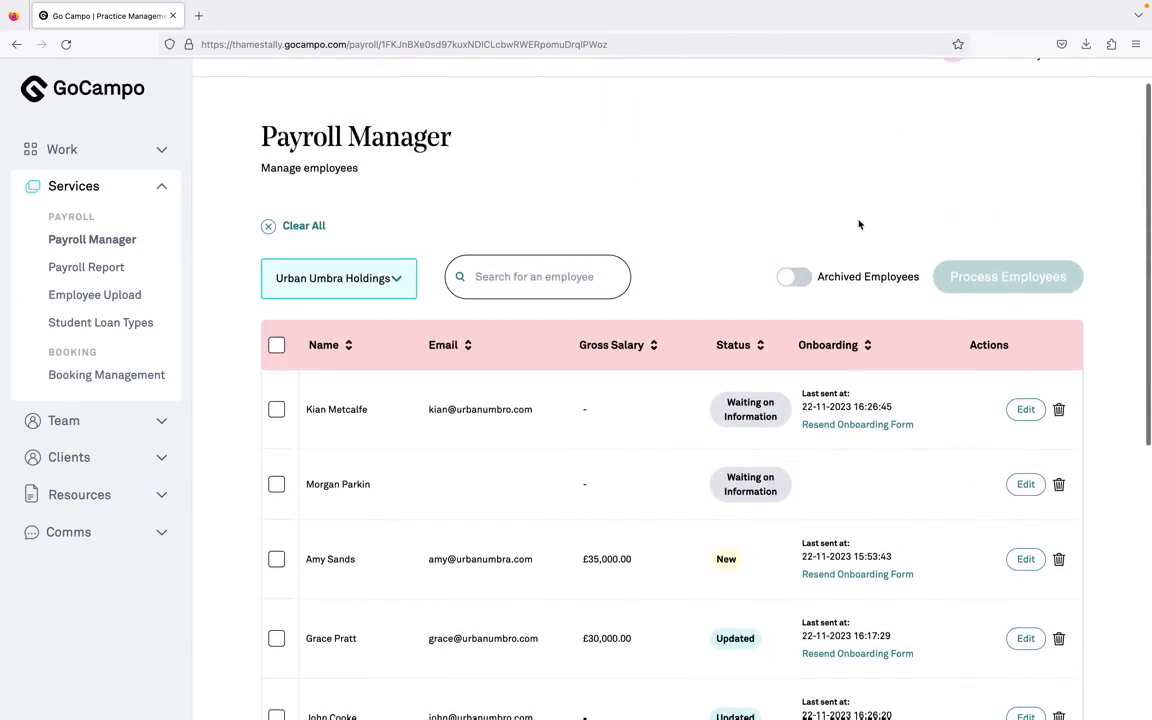
scroll(858, 225, down, 6)
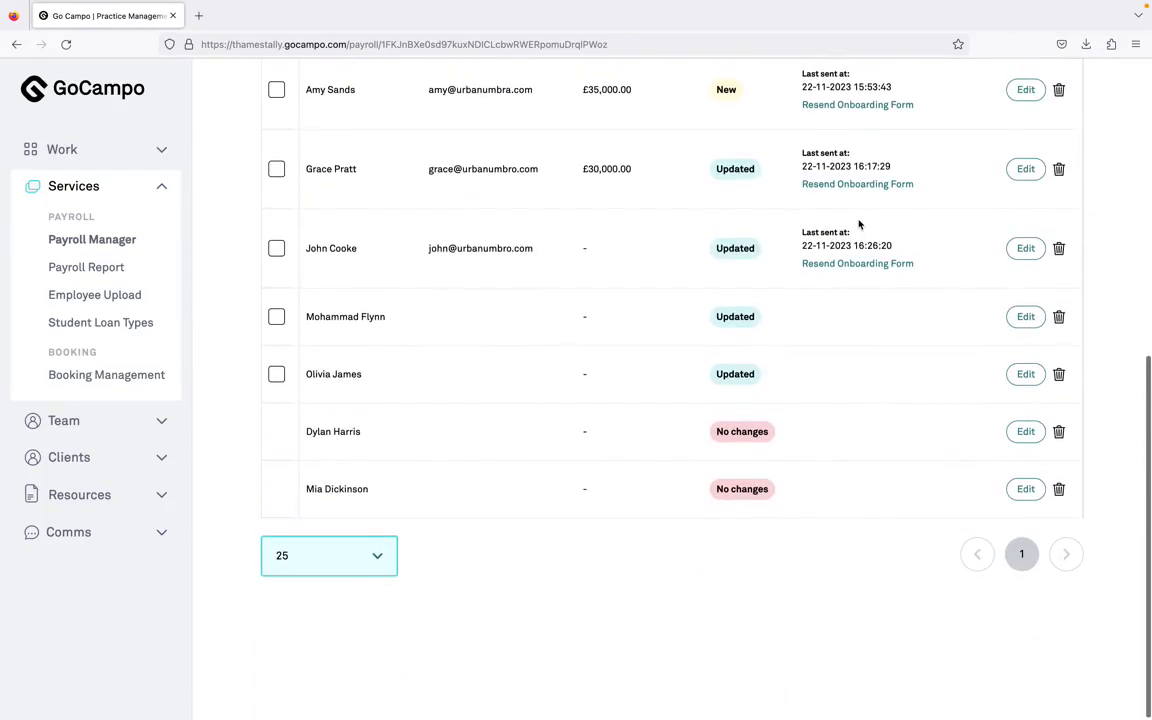
click(1026, 489)
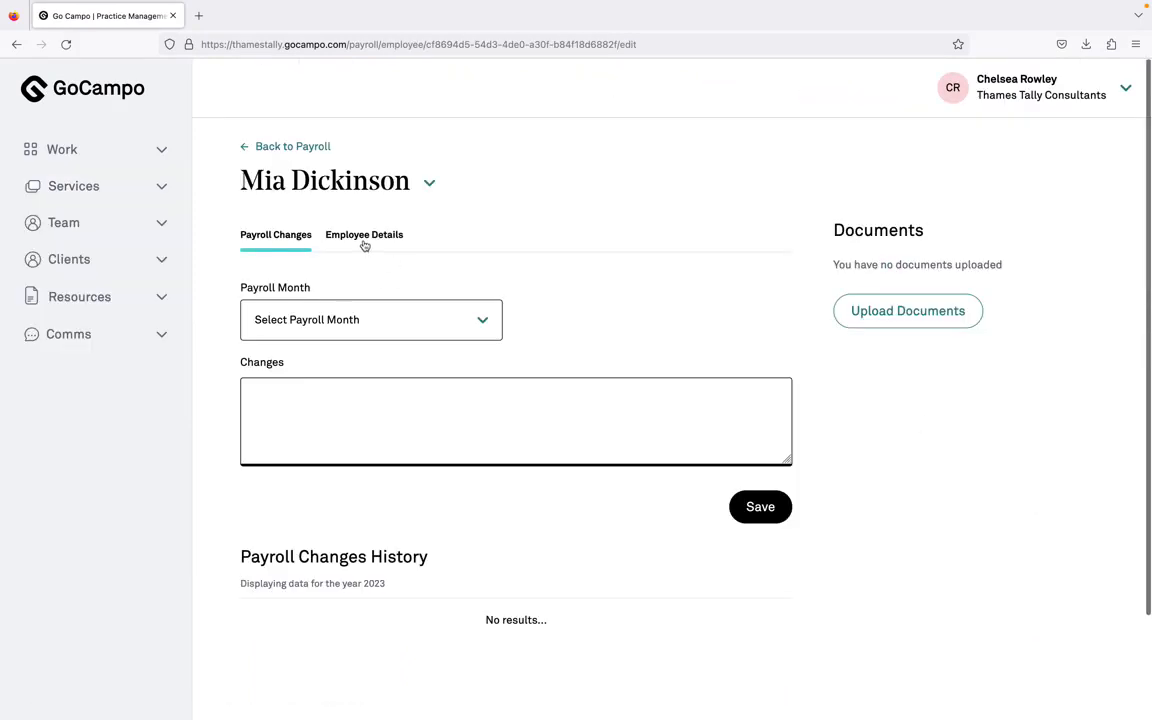
click(365, 240)
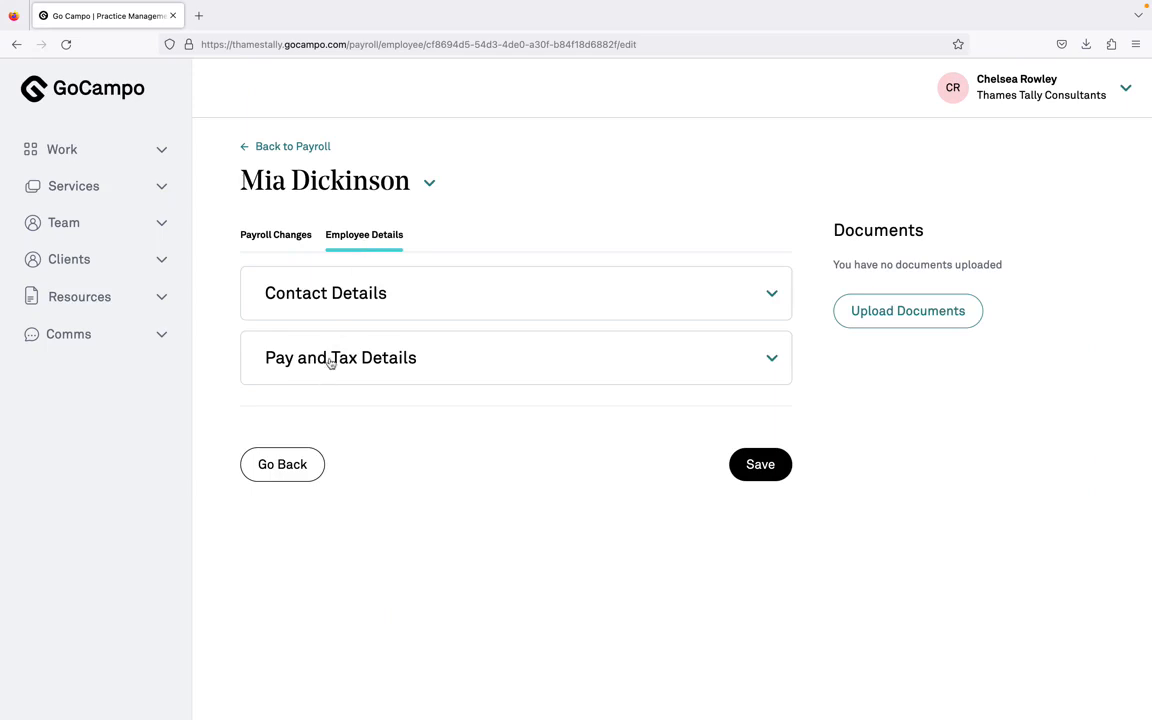
click(331, 361)
scroll(330, 360, down, 5)
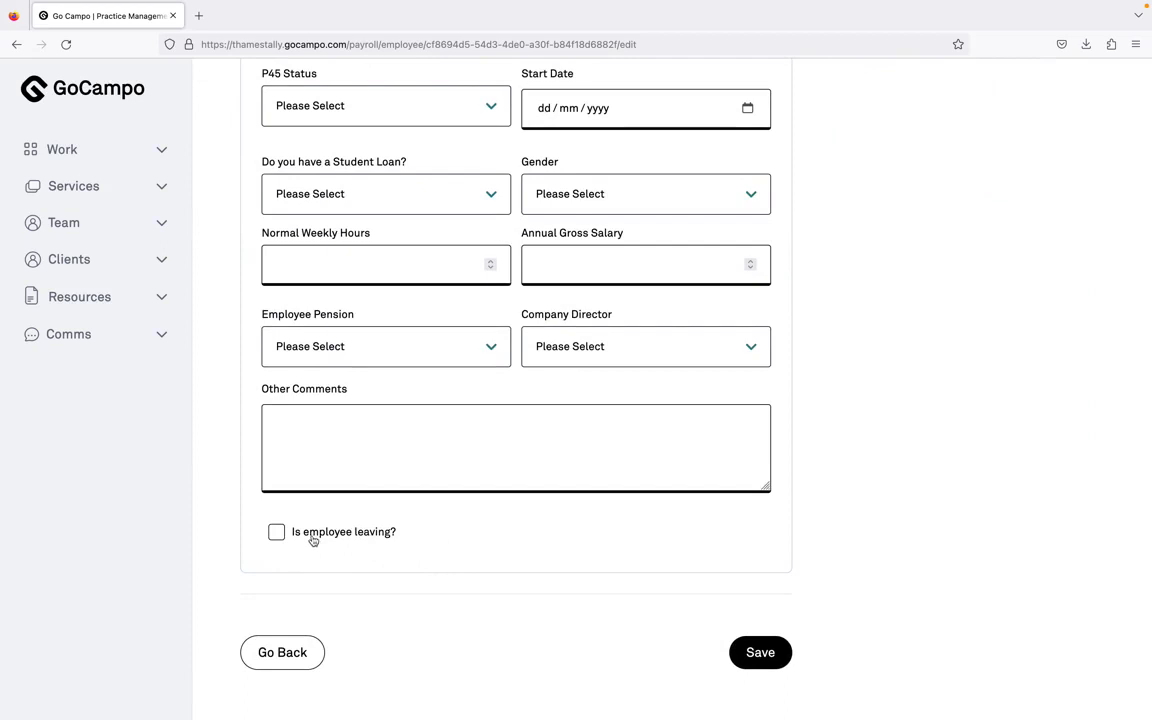
Mark the employee as leaving, with the Leaving Date set to 16/11/2023
click(313, 540)
scroll(312, 542, down, 2)
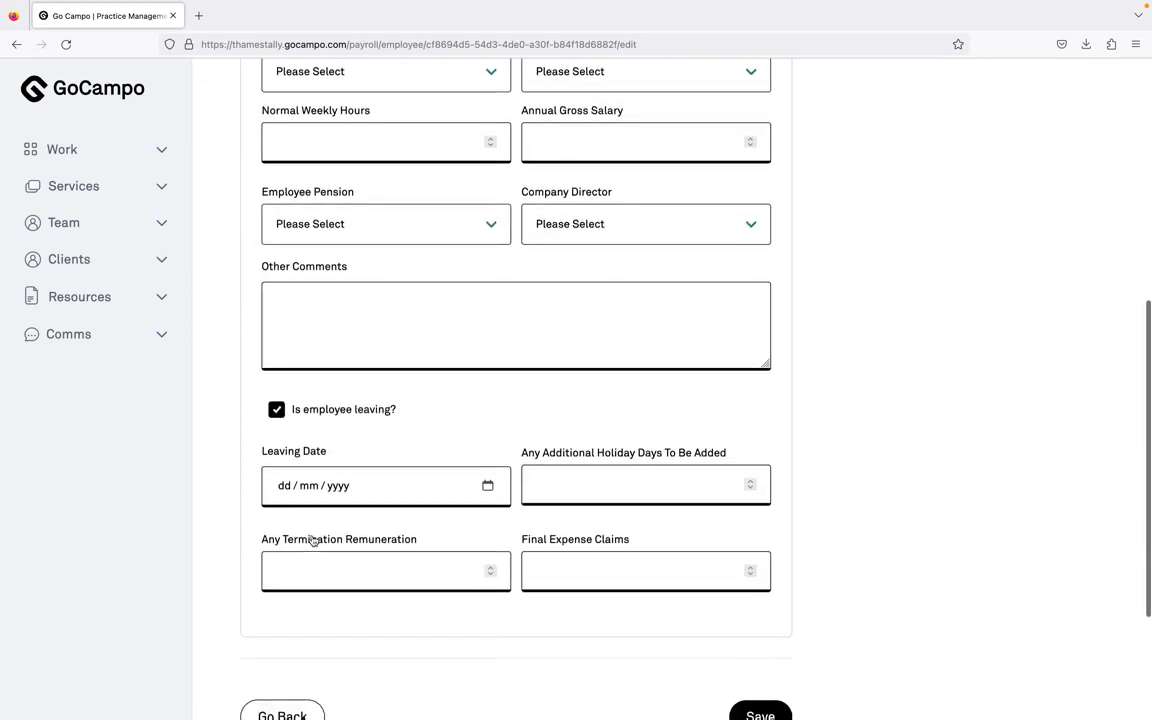
click(488, 486)
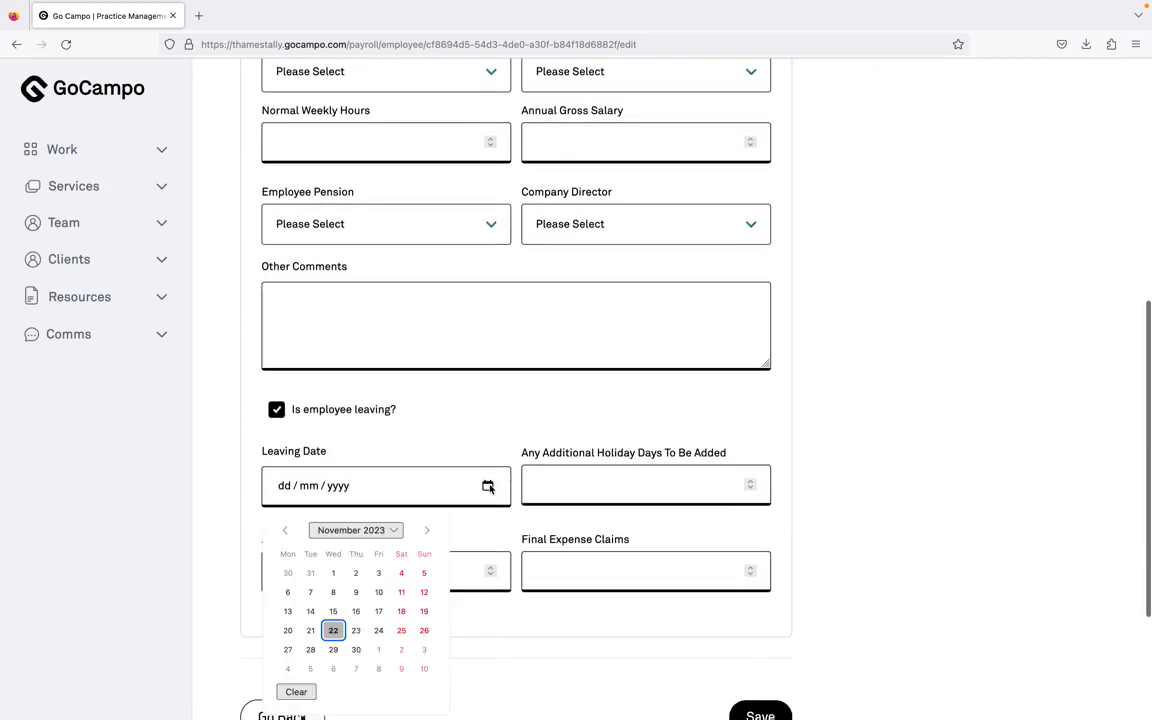
click(362, 612)
click(594, 473)
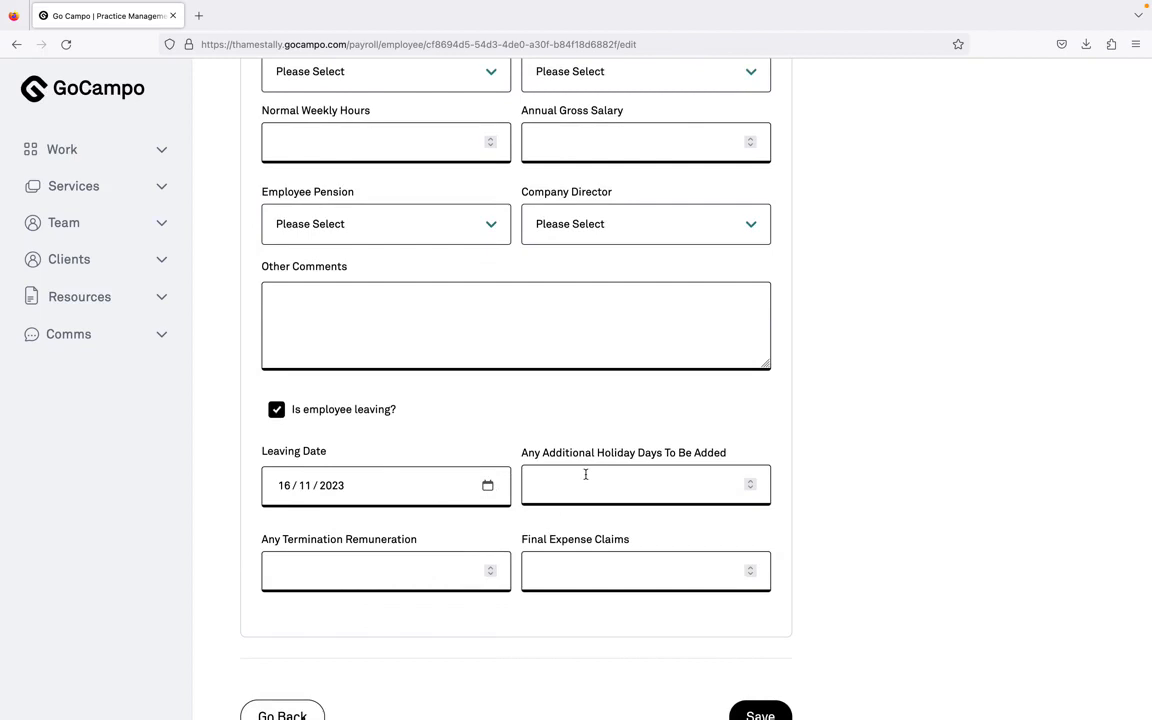
Enter -2 additional holiday days, 1000 termination remuneration and 250 final expense claims for the leaving employee, and save the record
text(-2)
click(373, 575)
text(1000)
click(626, 568)
text(250)
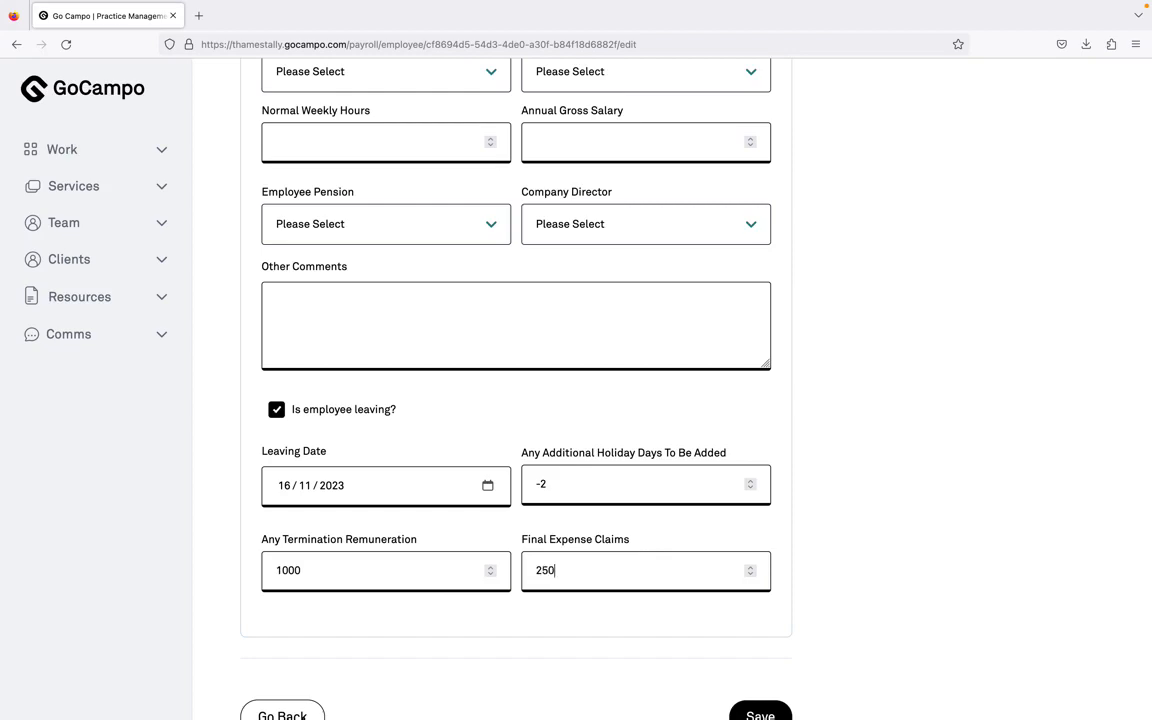
click(761, 714)
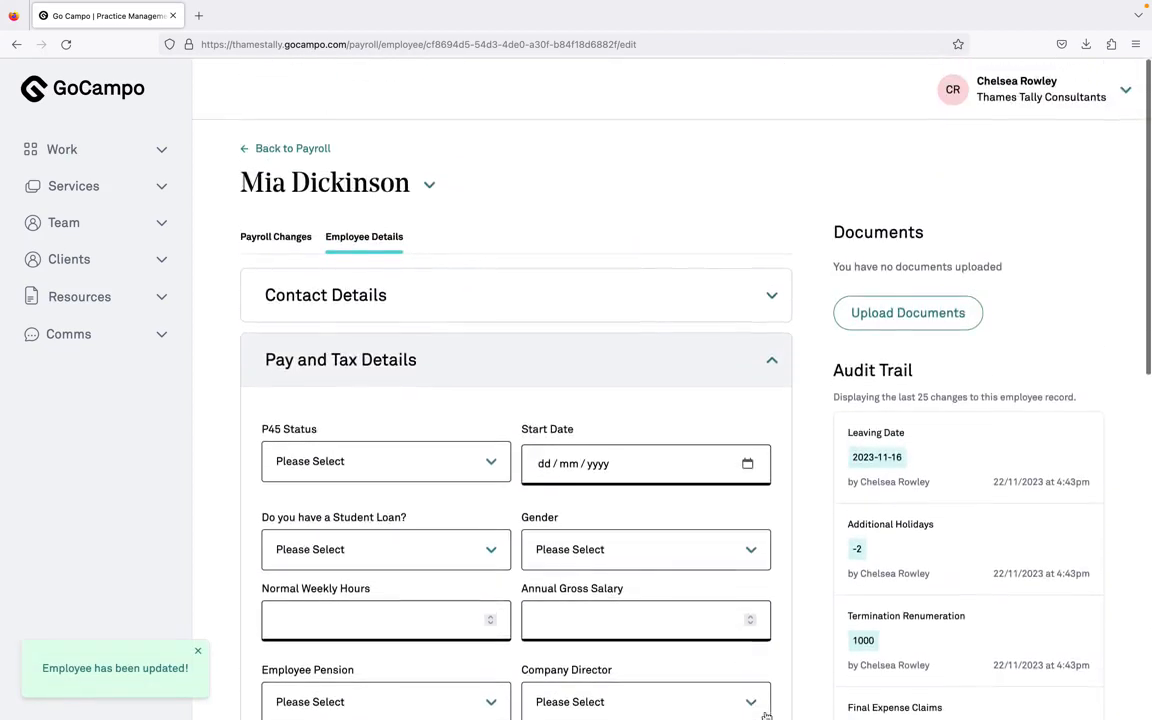
Return to the payroll list and check the archived employees before switching back to the active ones
scroll(406, 507, down, 15)
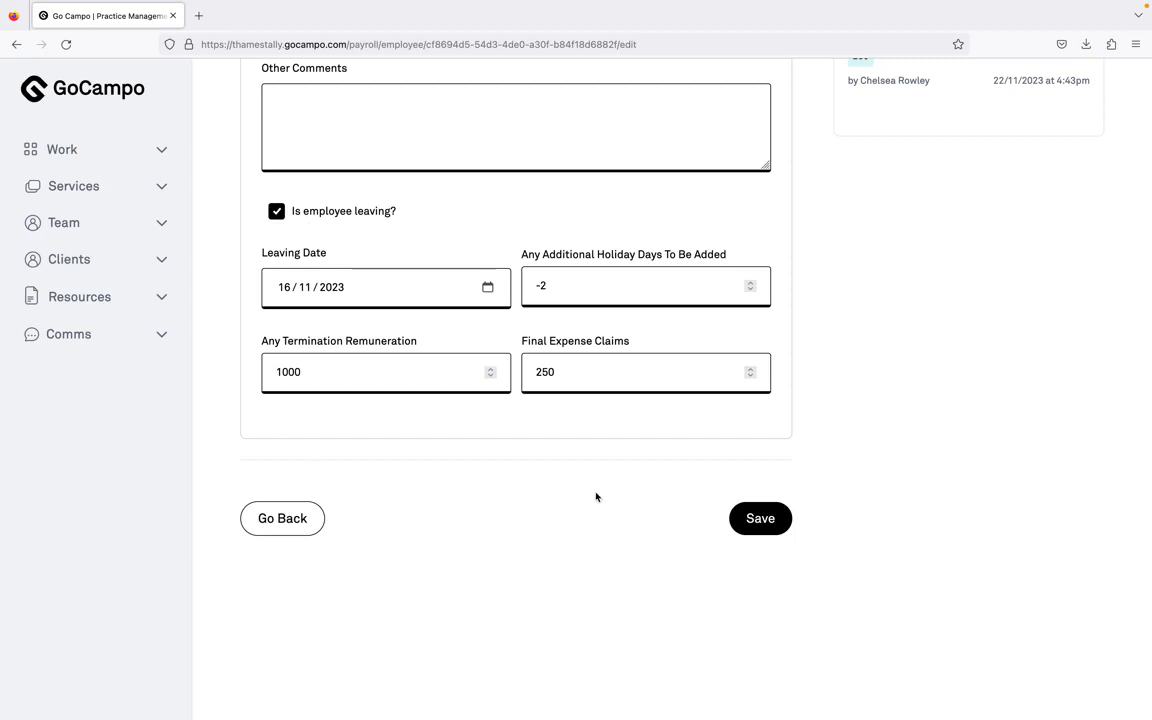
click(304, 530)
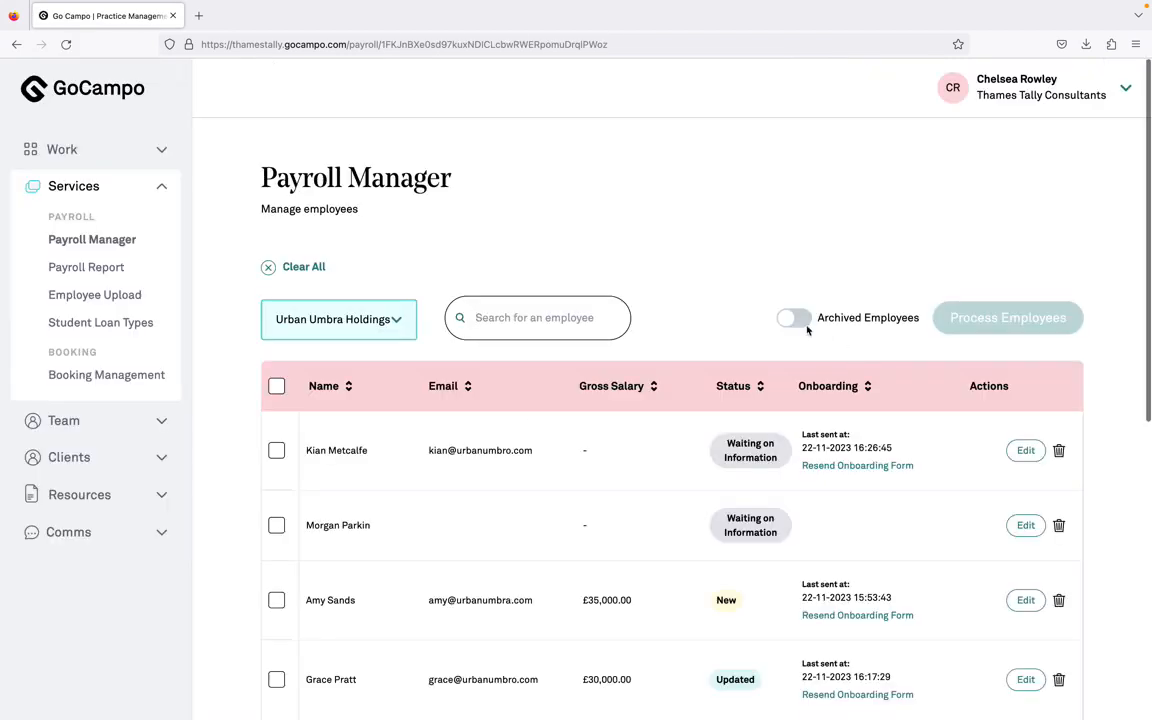
click(795, 319)
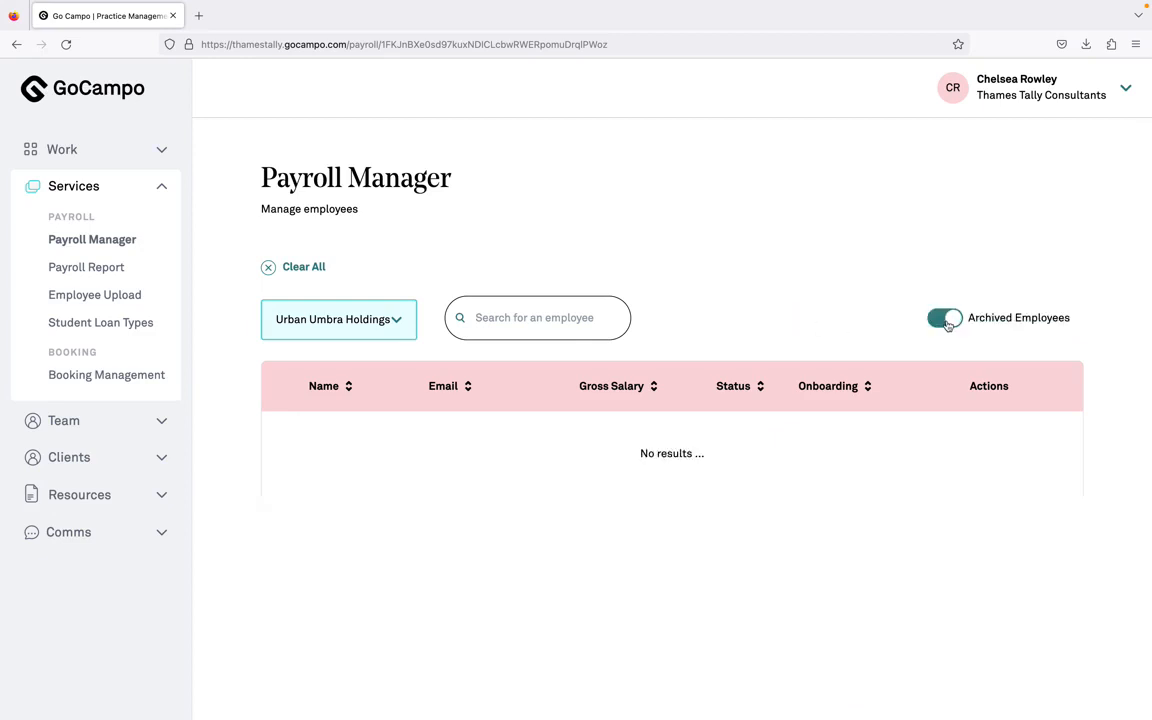
click(946, 320)
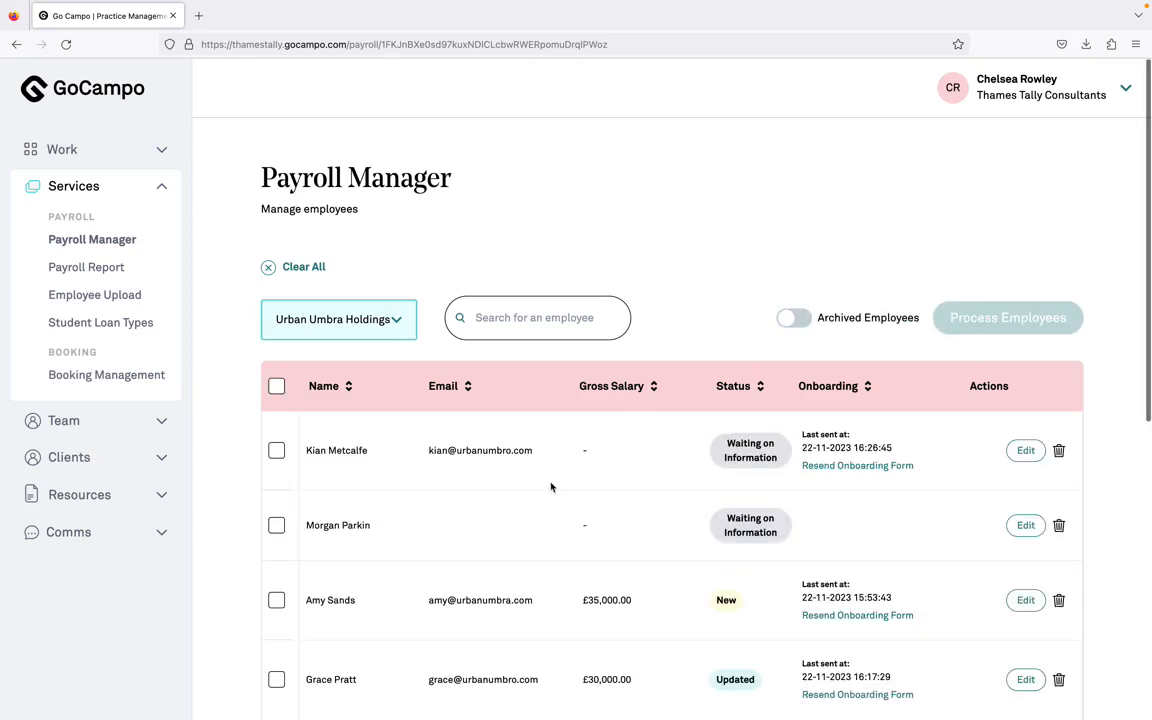
Open the record of the first employee in the payroll list and browse the list for switching between employees
click(1026, 451)
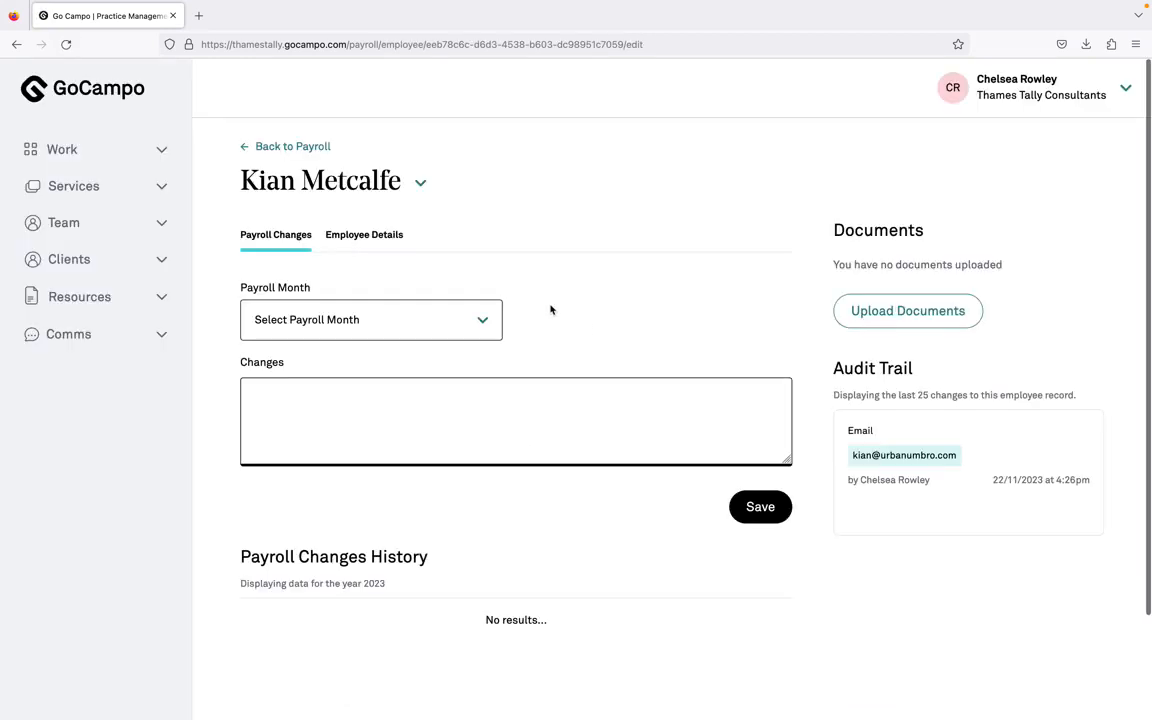
click(425, 185)
scroll(405, 370, down, 5)
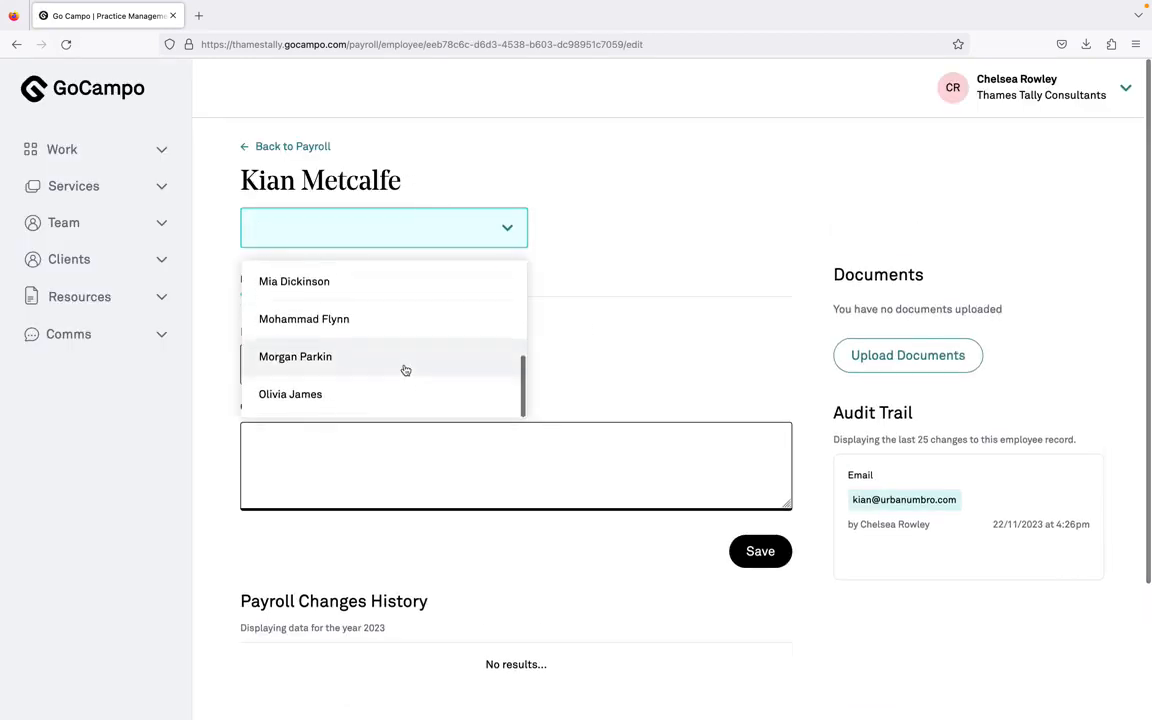
scroll(405, 370, down, 1)
scroll(409, 267, up, 5)
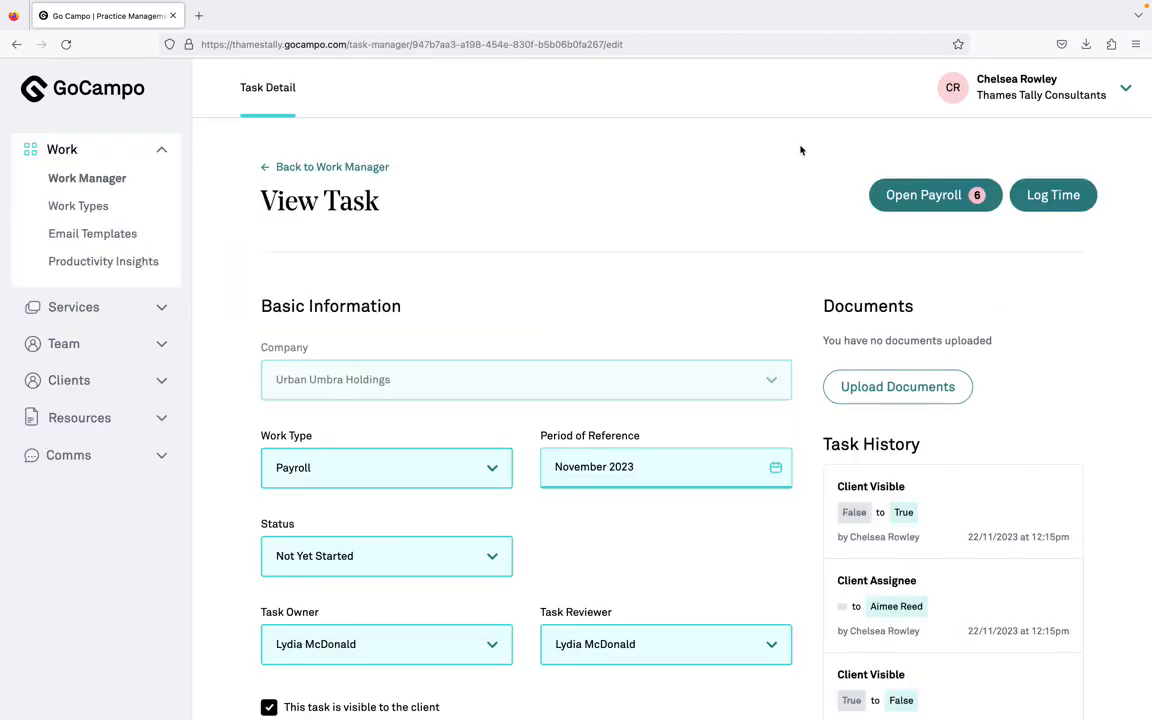
Open the payroll from the November 2023 Payroll task of Urban Umbra Holdings and review the statuses of its employees
click(969, 207)
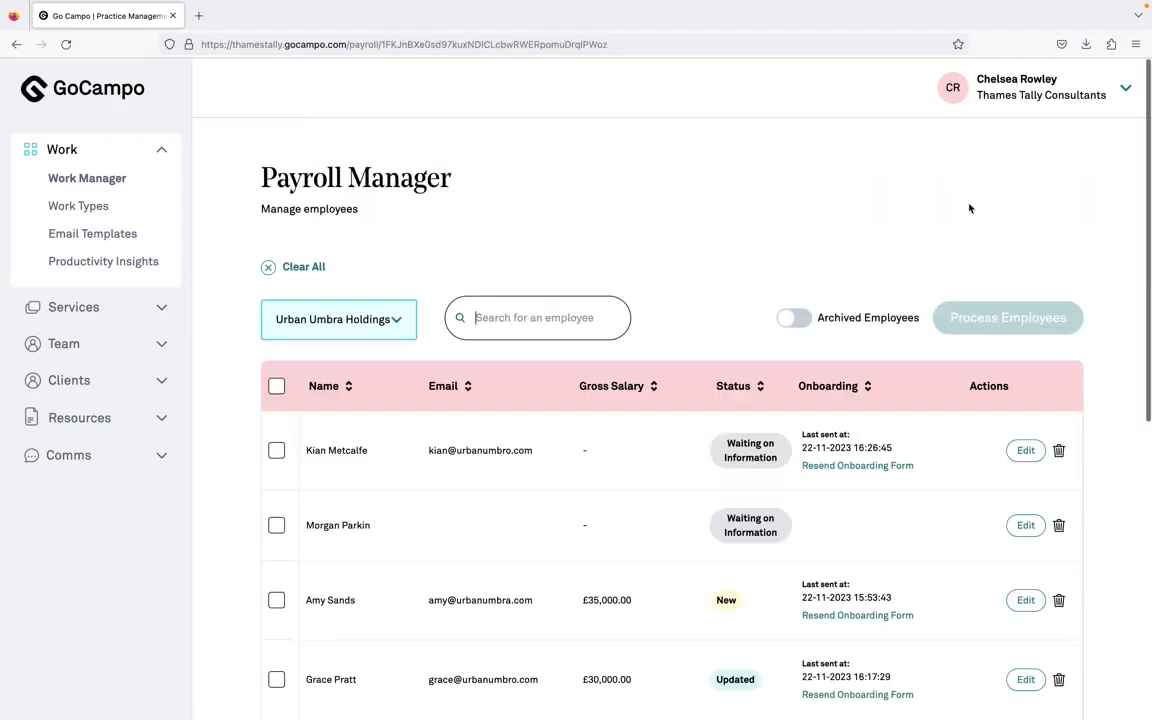
scroll(969, 208, down, 5)
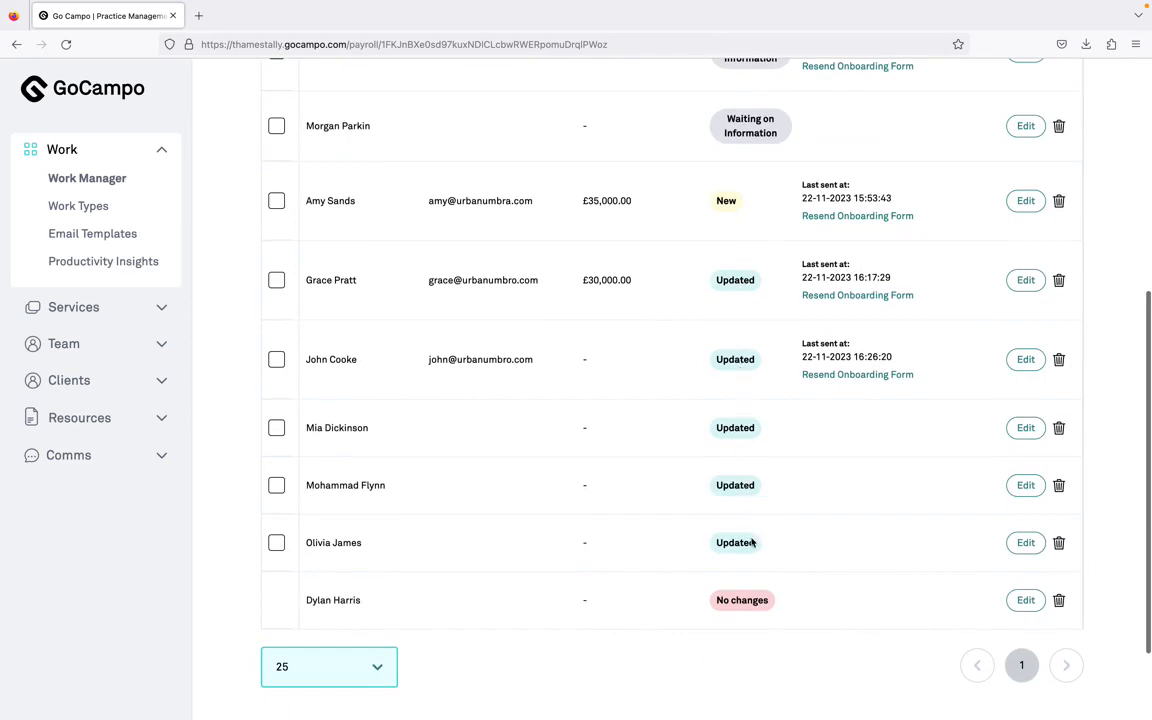
scroll(752, 542, up, 5)
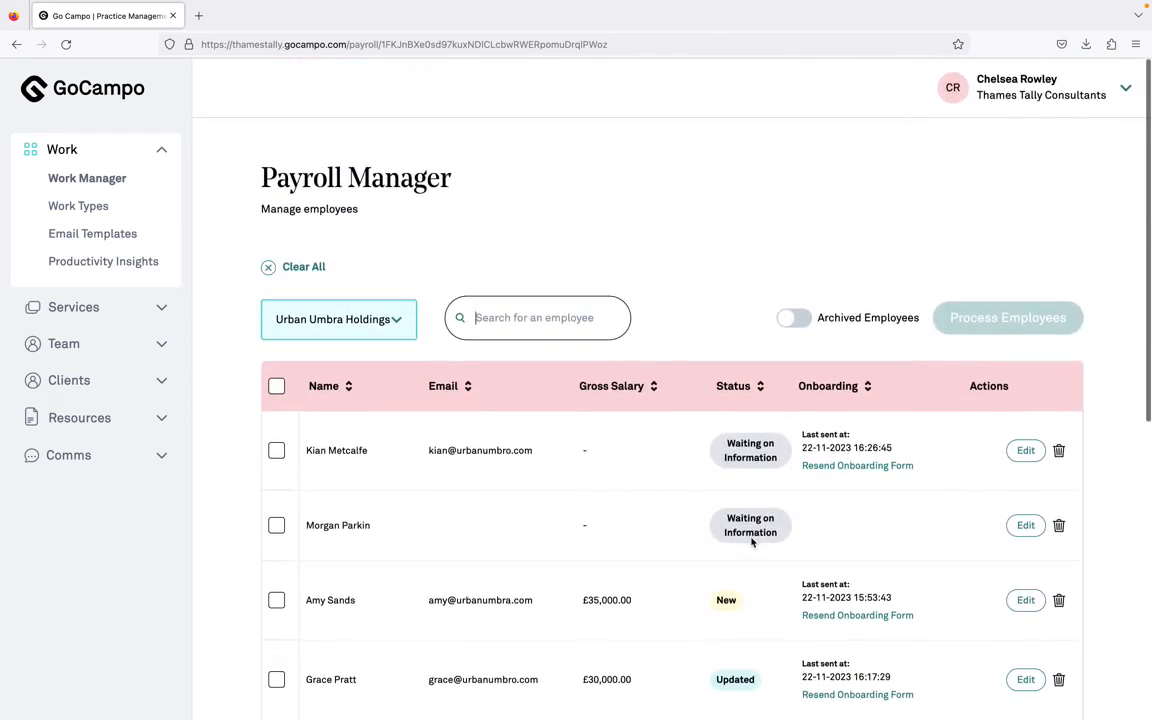